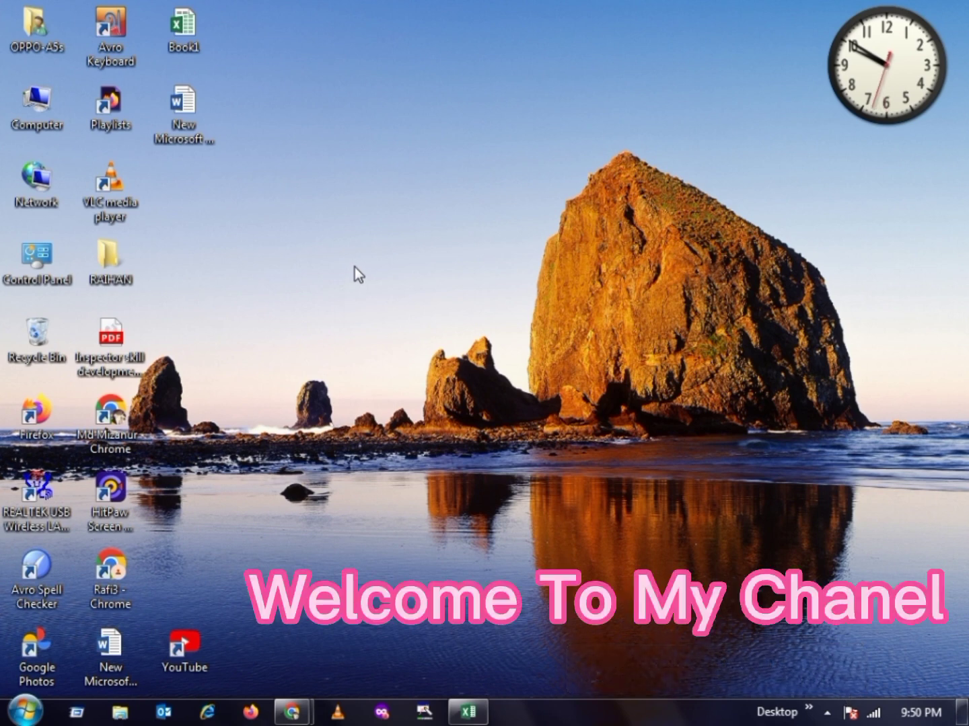
right_click(353, 270)
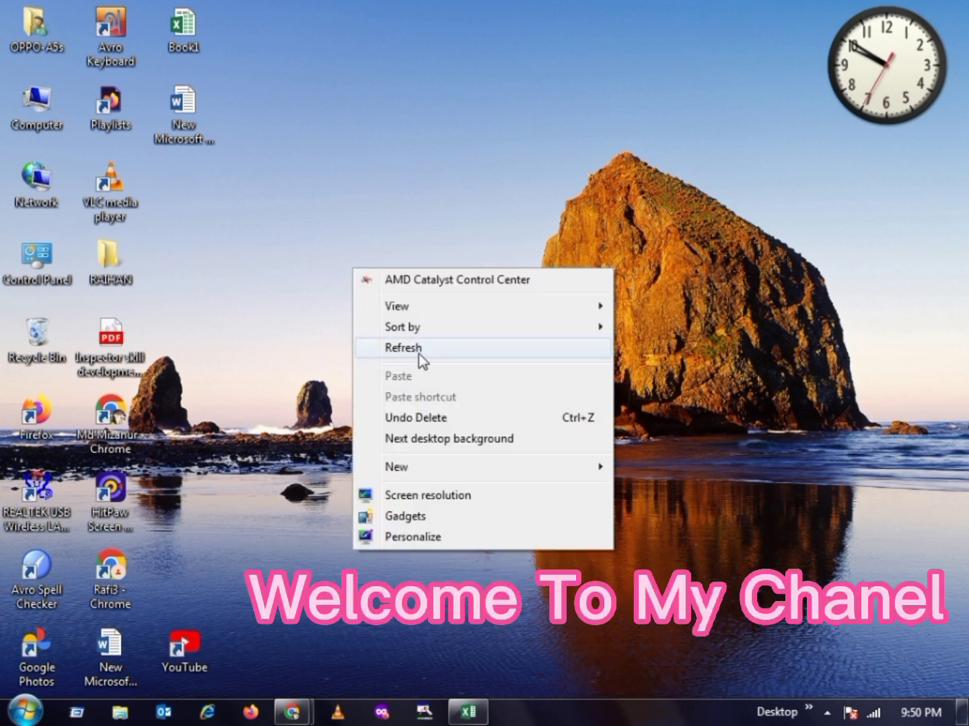
click(419, 353)
right_click(340, 242)
click(410, 322)
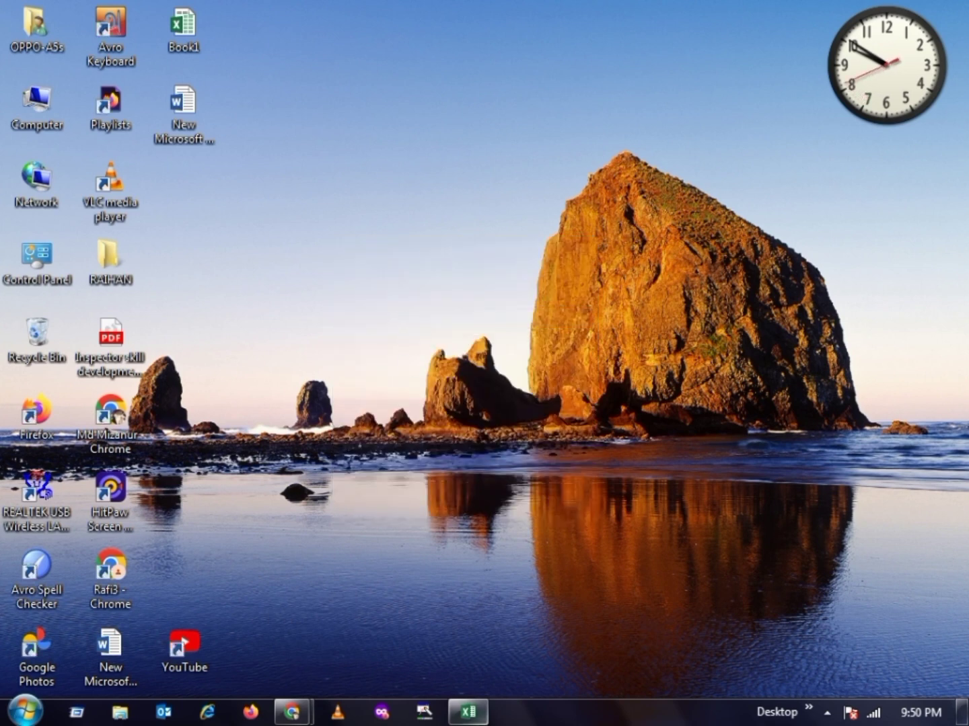
Step: Switch to the open Book1 workbook in Excel and go to the product table on Sheet5
click(468, 717)
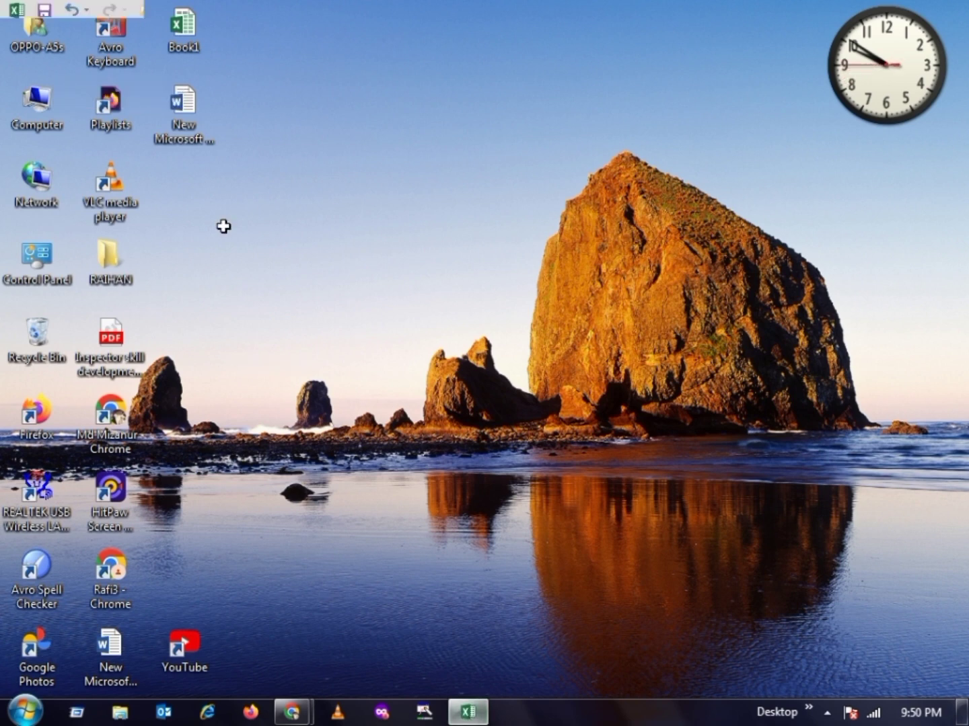
click(43, 8)
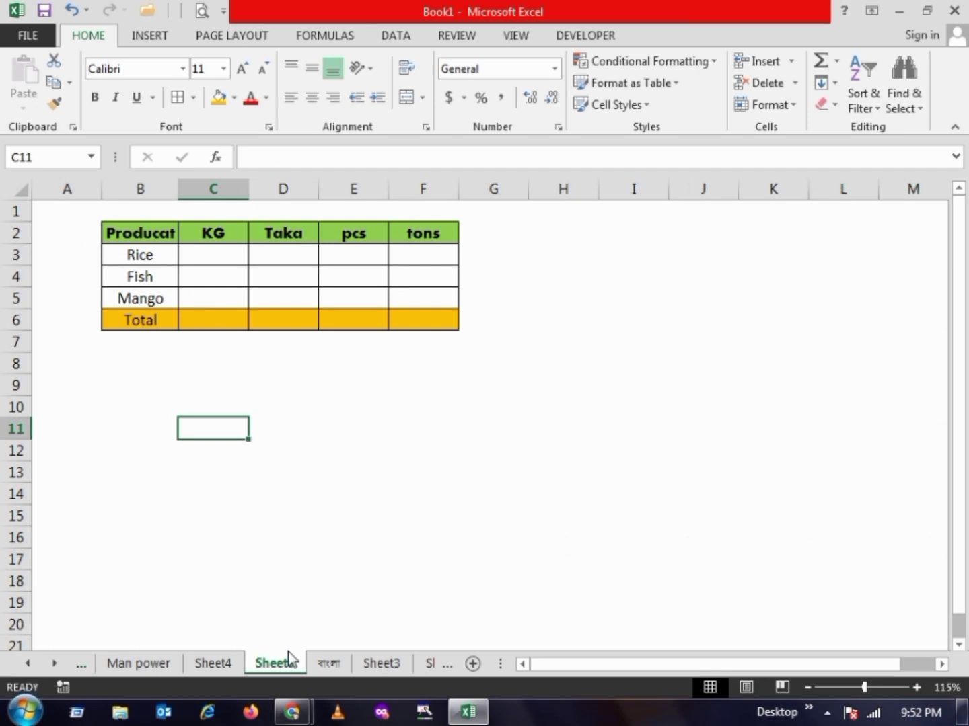
click(269, 403)
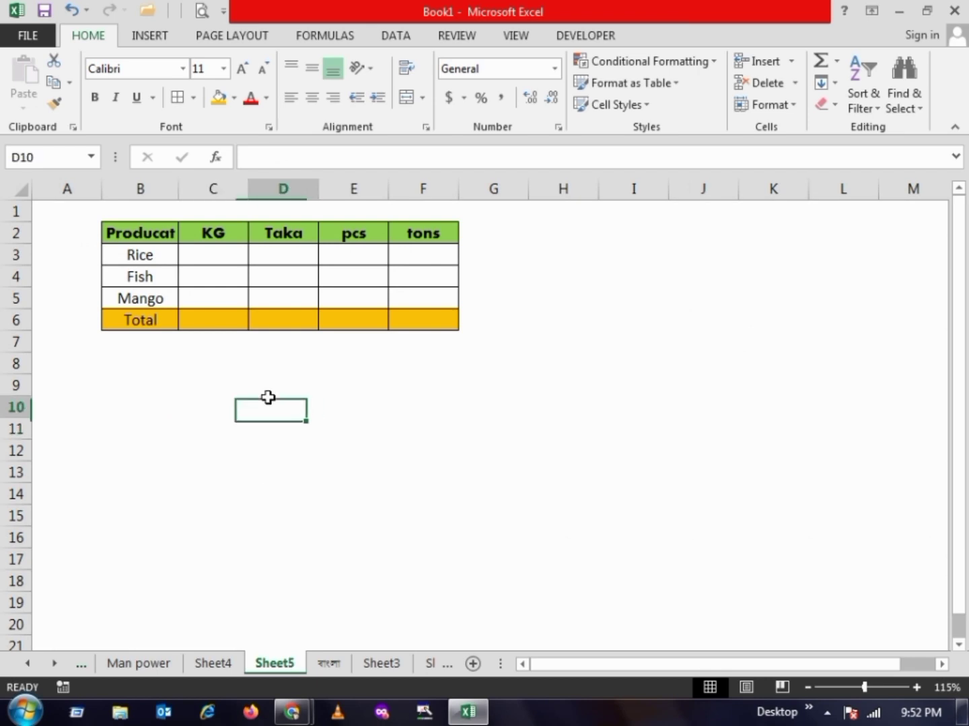
Step: Enter 25 for Rice and 12 for Fish in the KG column, and copy the 12 down to Mango
click(233, 249)
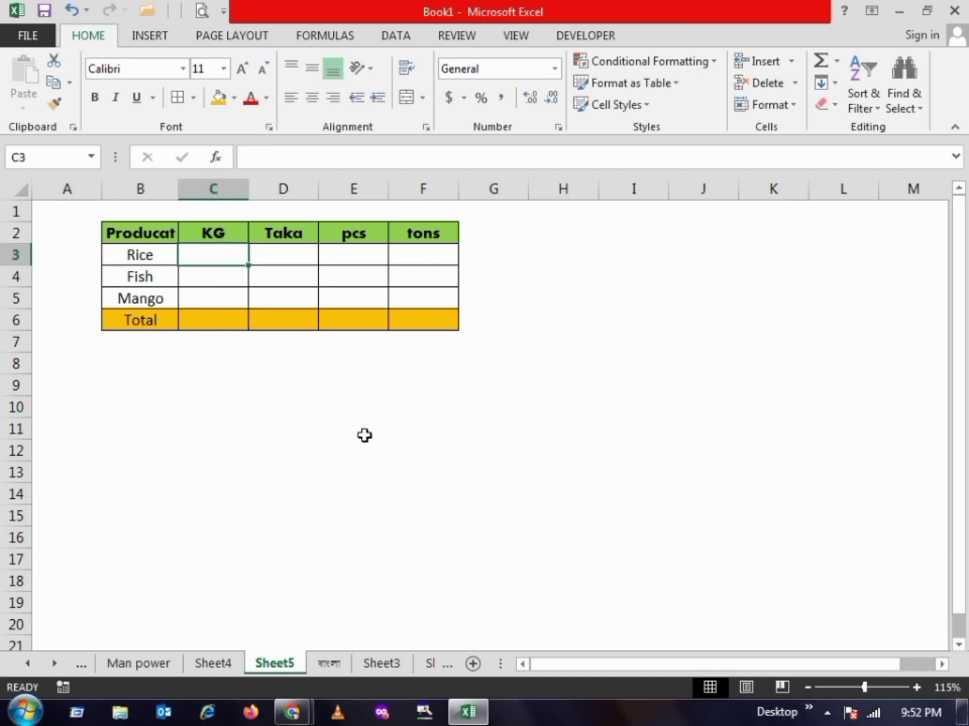
text(25)
key(Return)
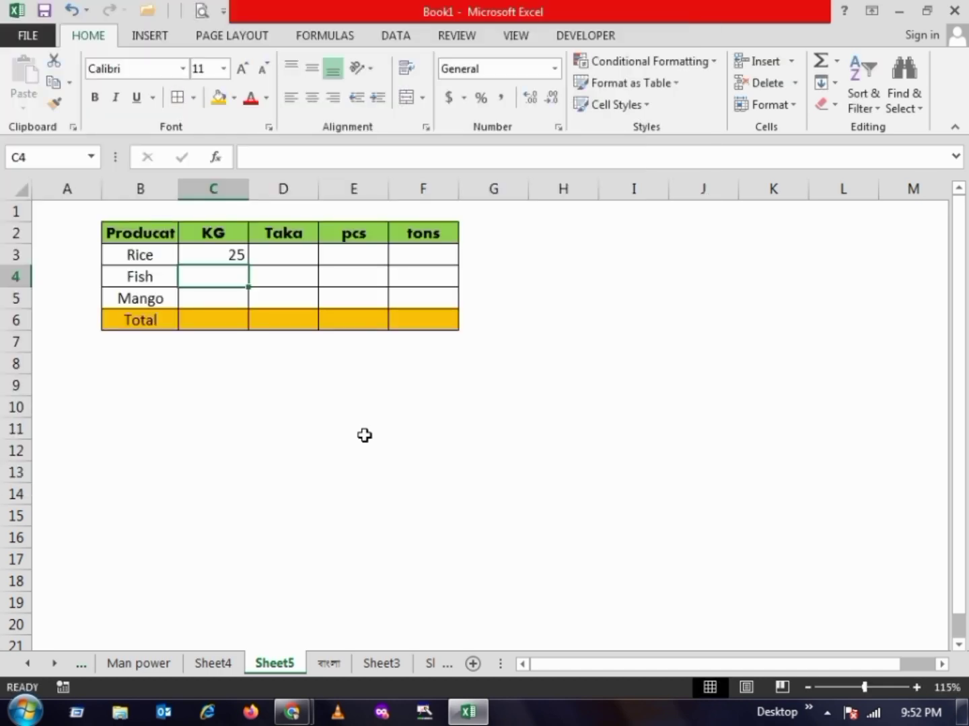
key(Up)
key(Down)
text(12)
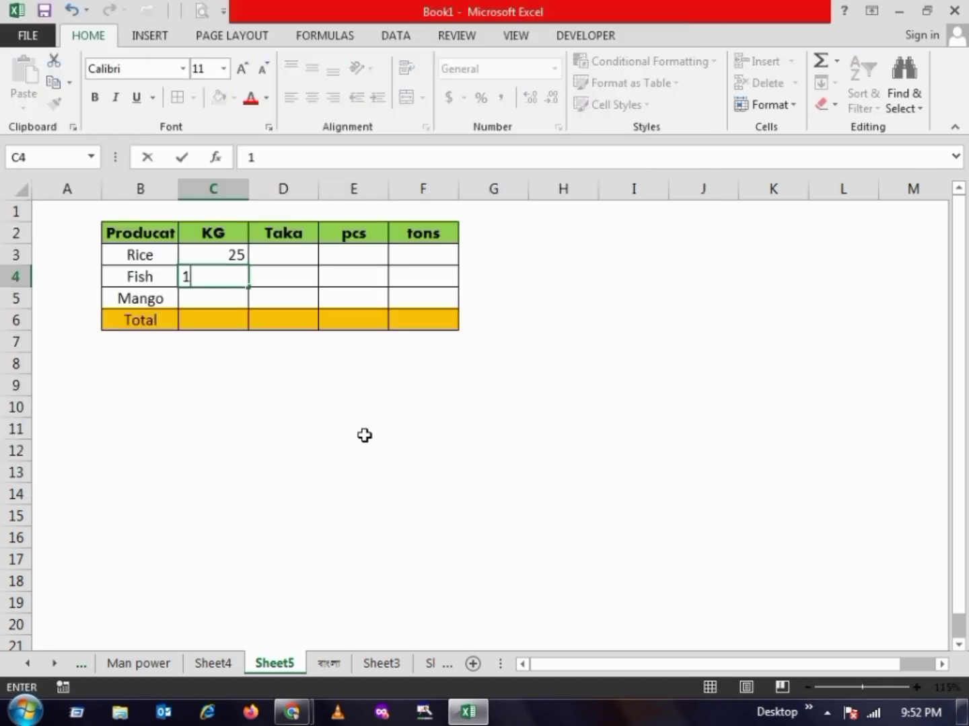
key(Return)
key(ctrl+d)
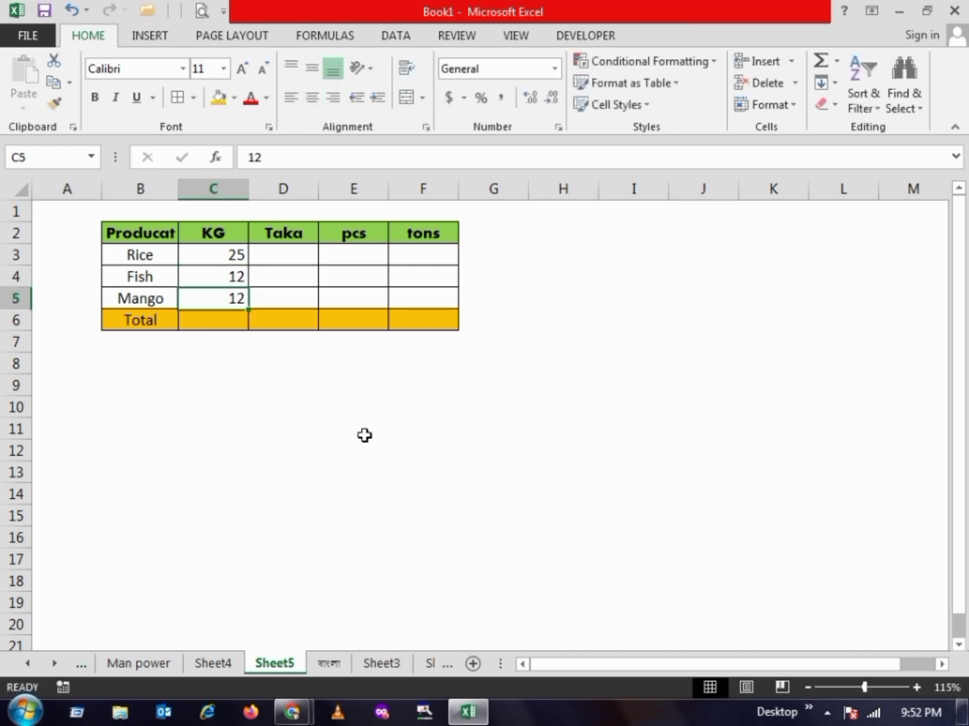
Step: Append the text "kg" to the Rice, Fish and Mango quantities in the KG column
key(Up)
key(Up)
key(F2)
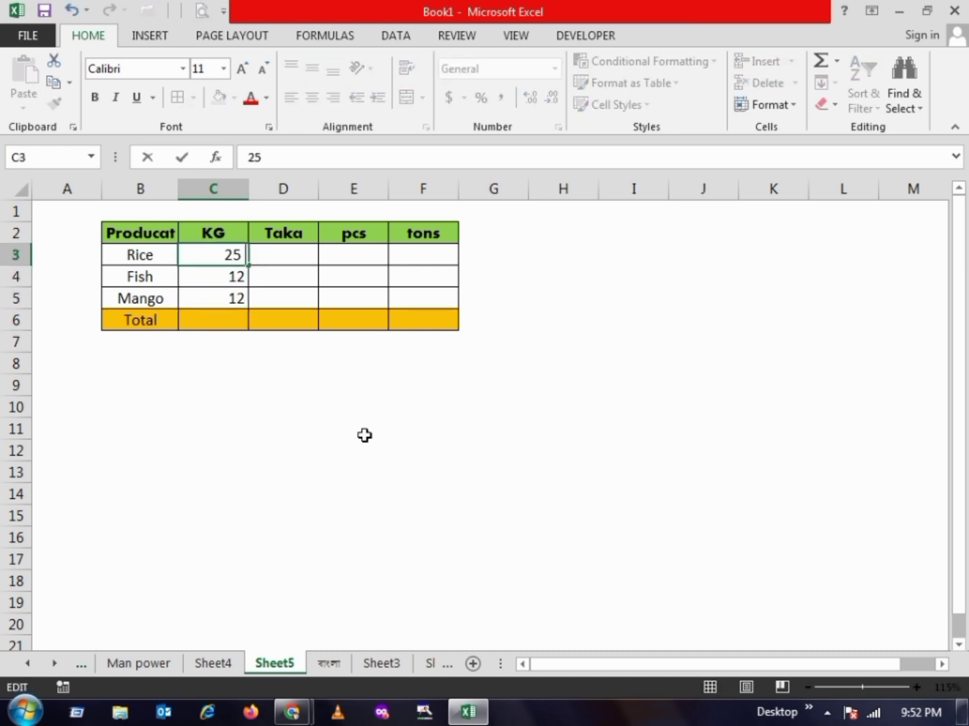
text(kg)
key(Return)
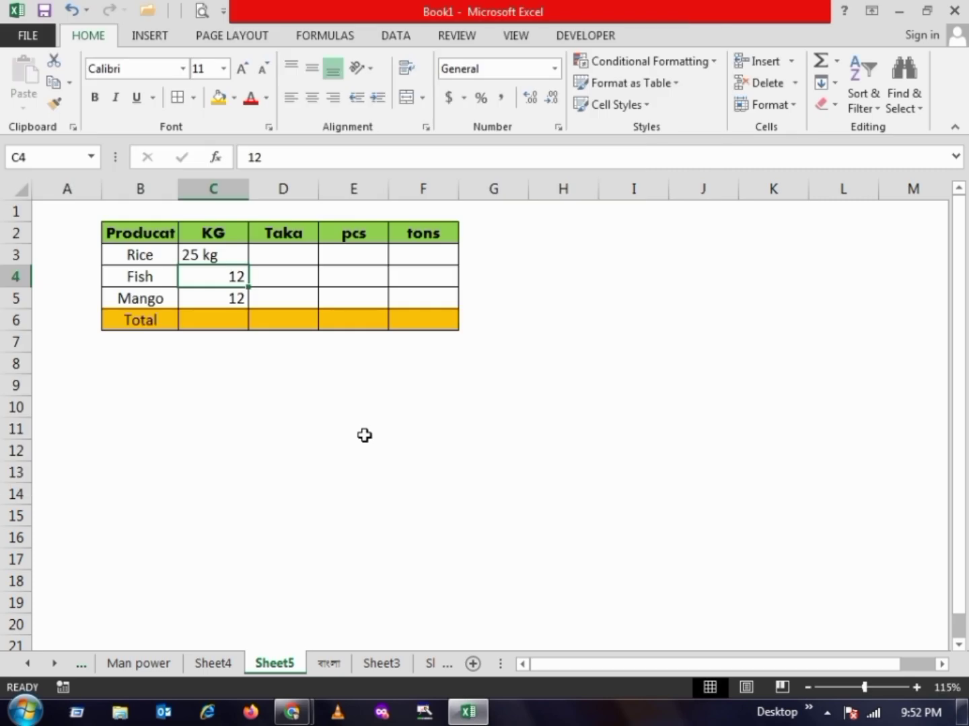
key(F2)
text(kg)
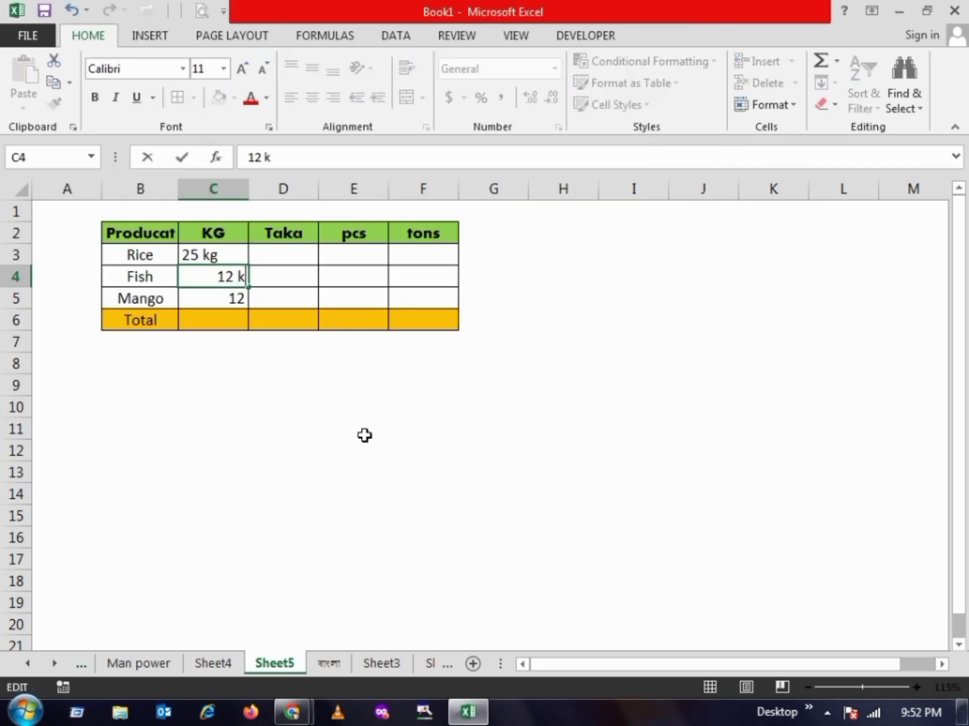
key(Return)
key(F2)
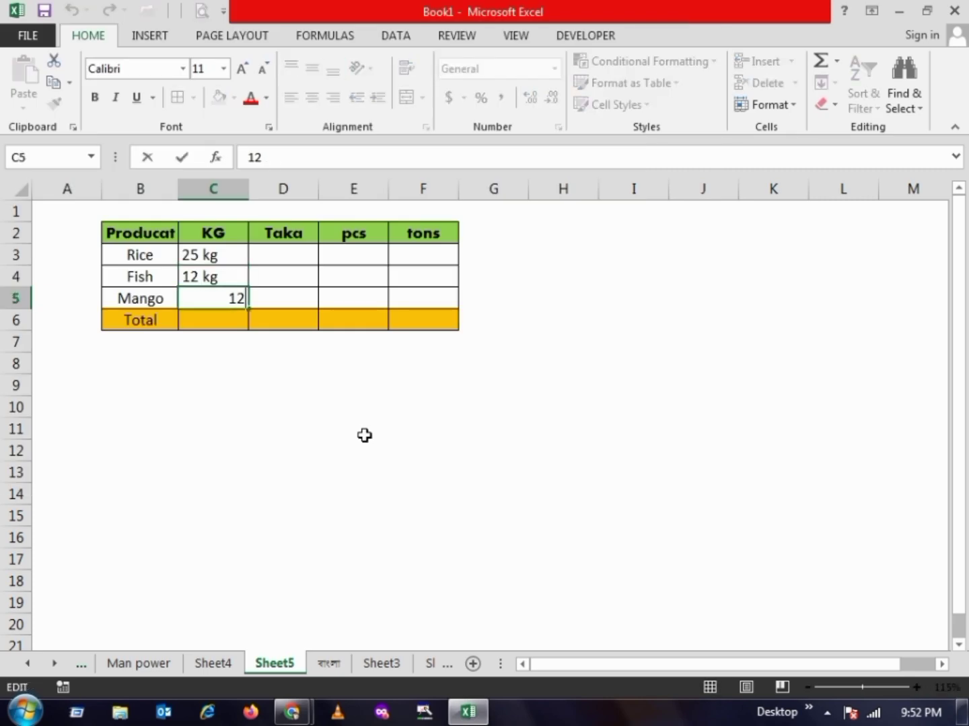
text(kg)
key(Return)
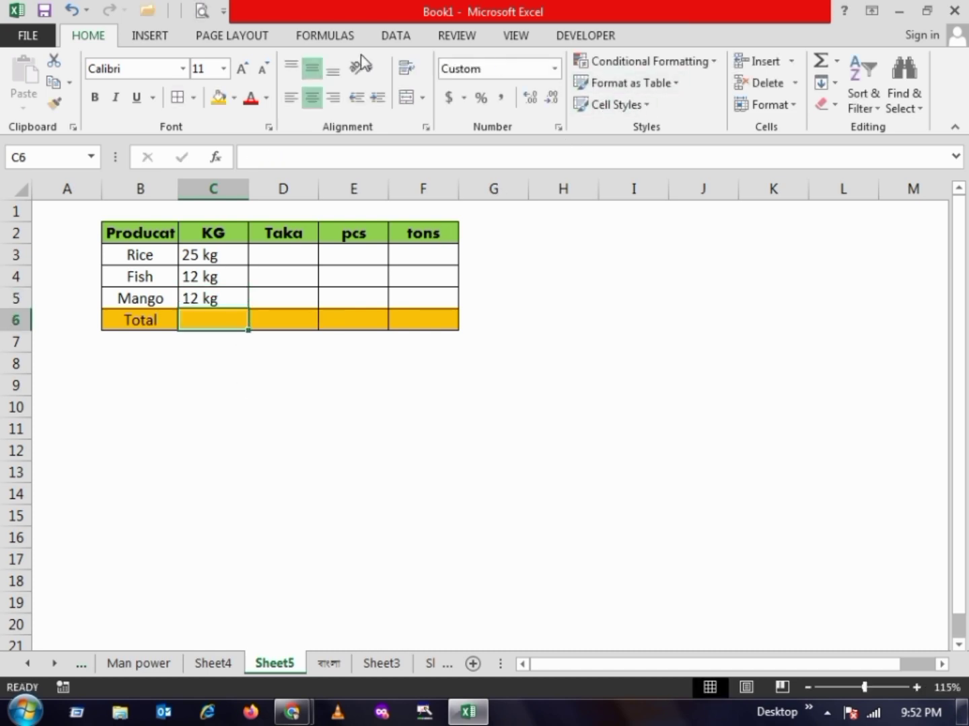
Step: Try to total the KG column in C6 with =SUM(C3:C5), and check the cells behind it
click(821, 61)
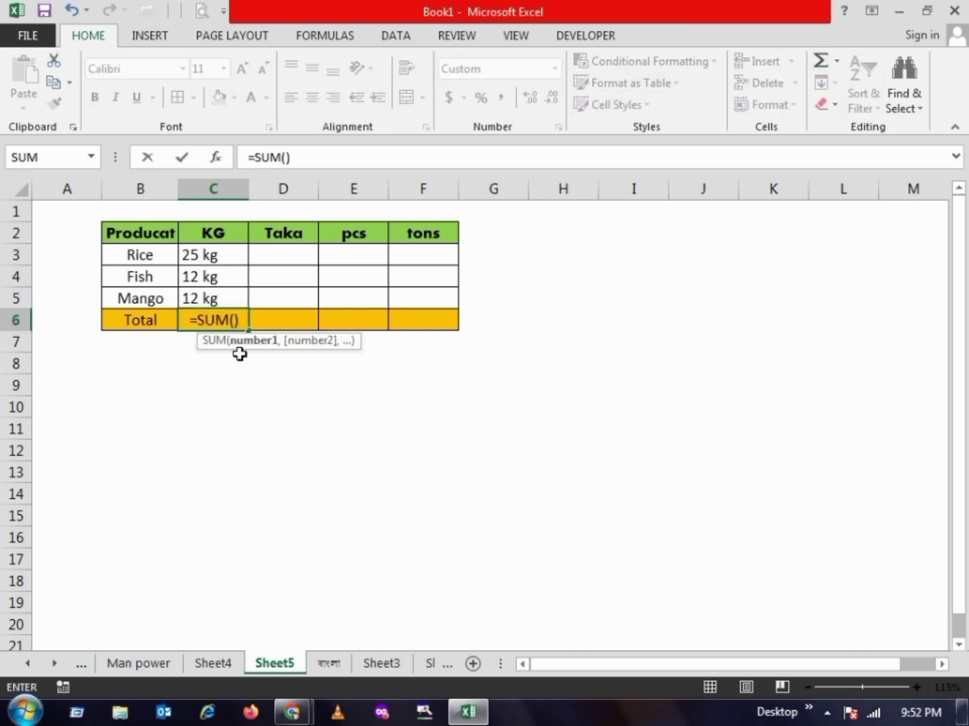
drag(230, 255, 231, 292)
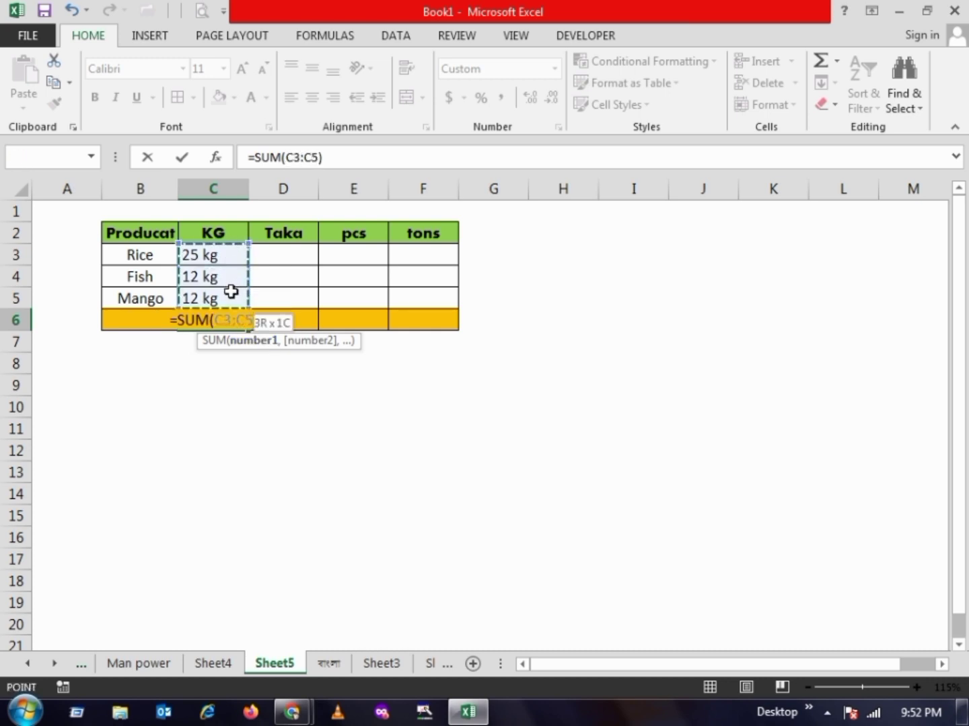
key(Return)
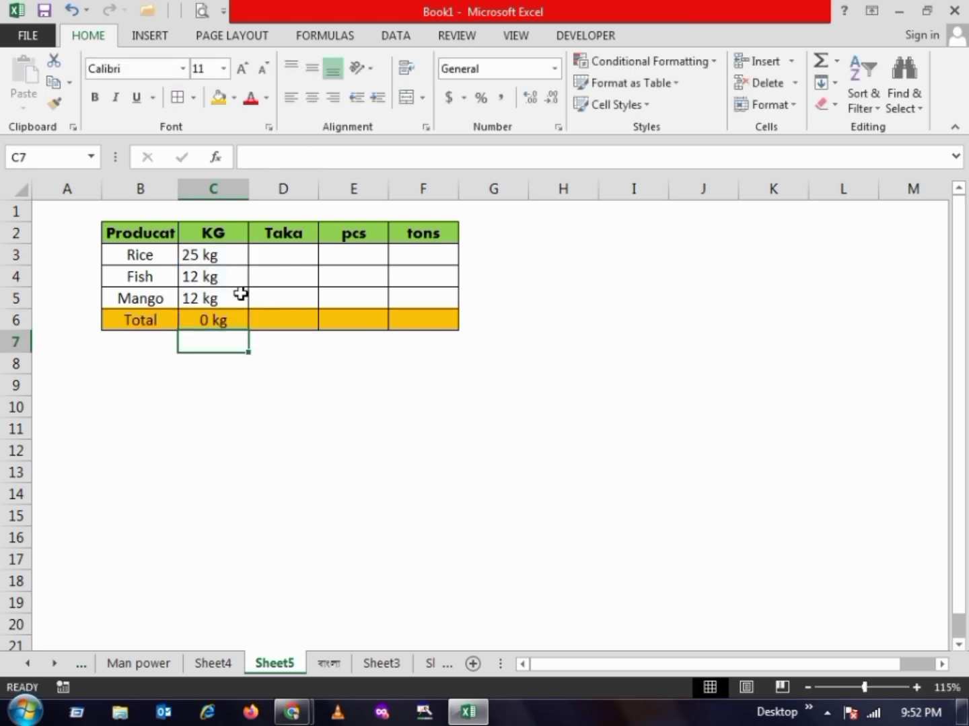
click(226, 318)
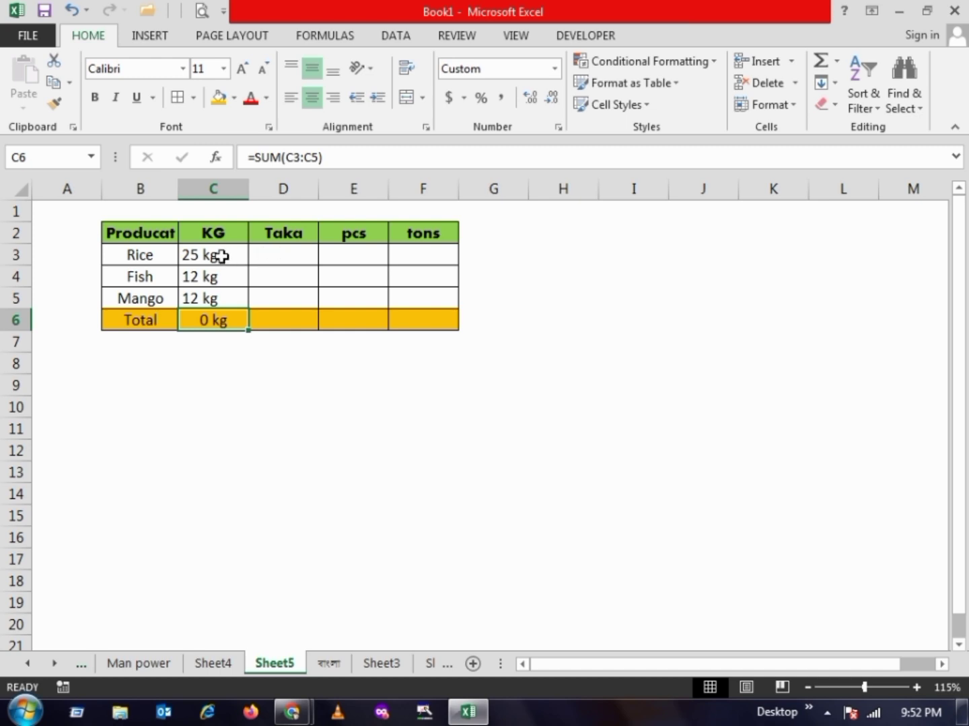
click(217, 258)
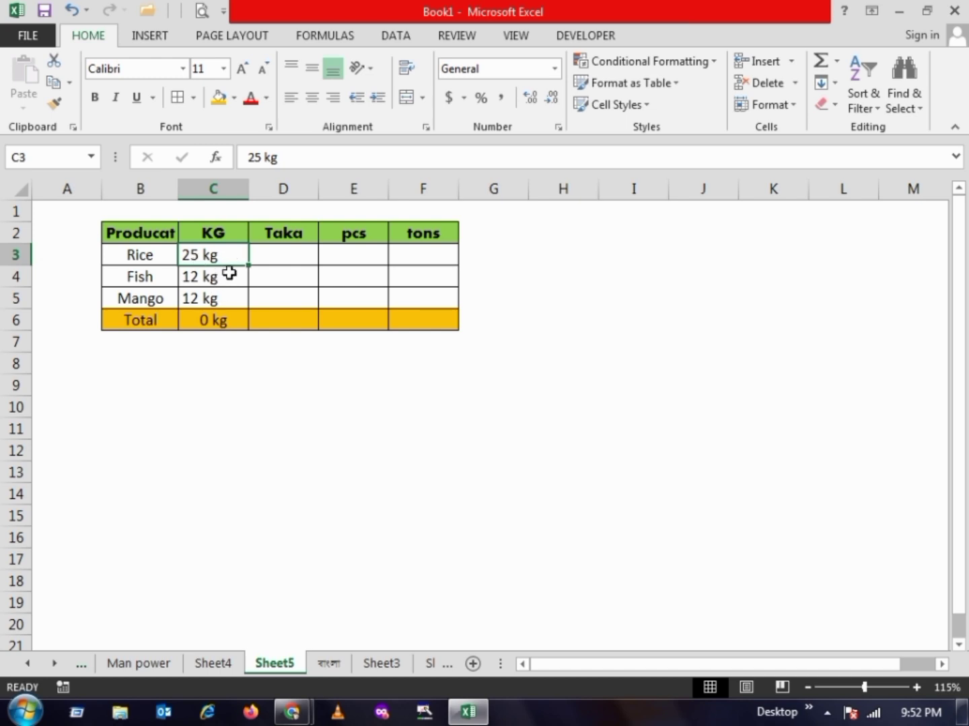
click(224, 312)
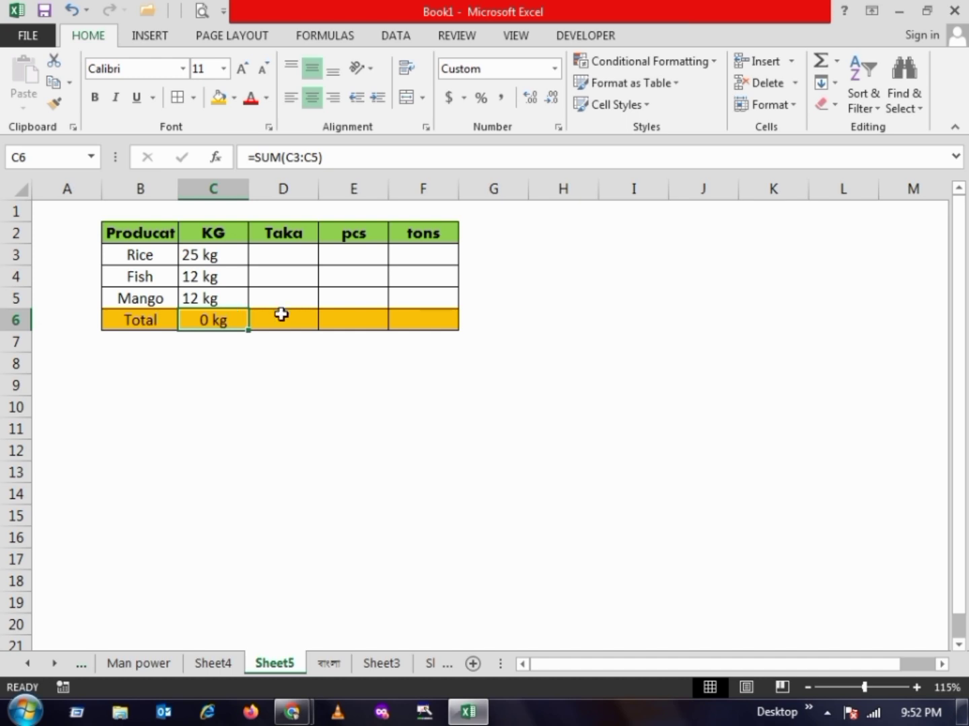
Step: Clear the KG total in C6 and the three product quantities in C3:C5
key(Delete)
drag(217, 273, 216, 298)
drag(216, 253, 212, 288)
key(Delete)
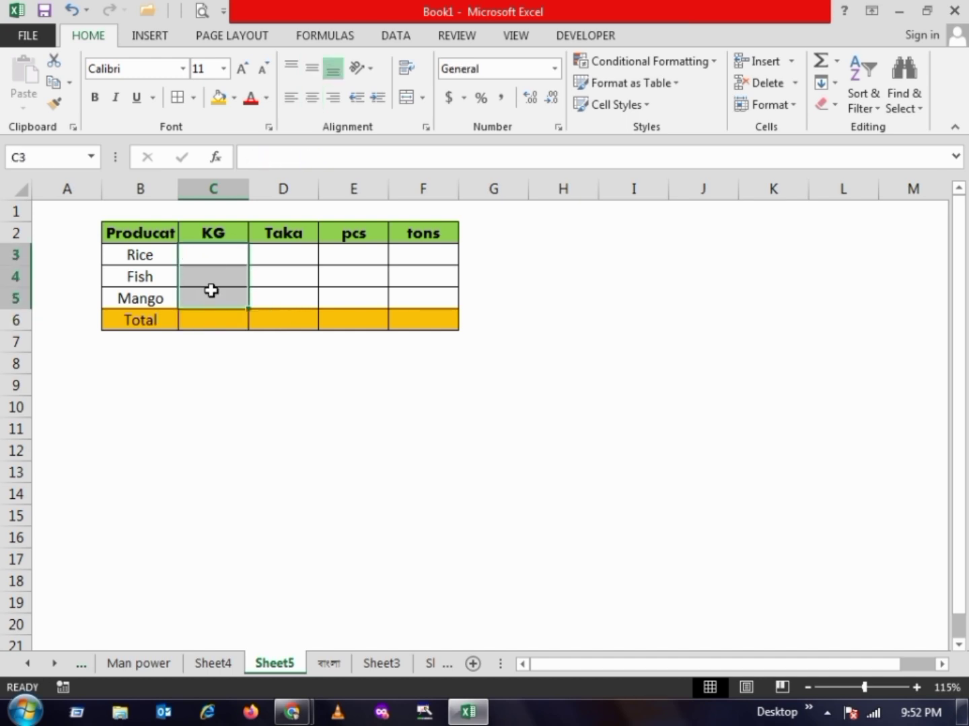
click(199, 360)
Step: Enter 10 for Rice, 14 for Fish and 15 for Mango as plain numbers in the KG column
click(217, 254)
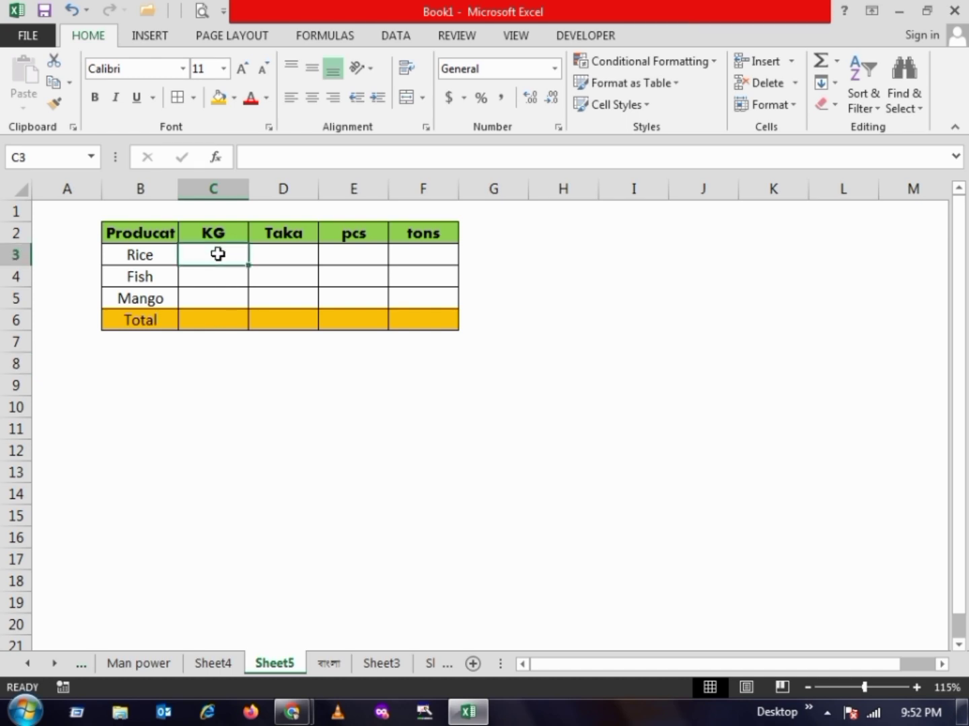
text(10)
key(Return)
text(14)
key(Return)
text(152)
key(ctrl+Return)
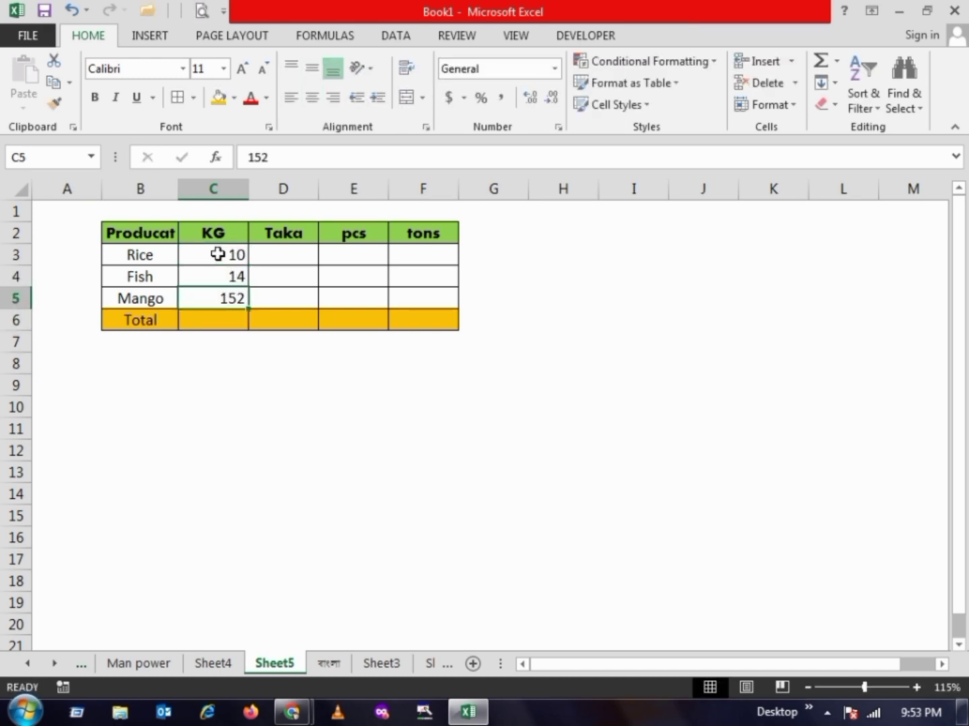
text(15)
click(218, 254)
Step: Fill the Taka column with 158 for Rice, 154 for Fish and 158 for Mango
key(Right)
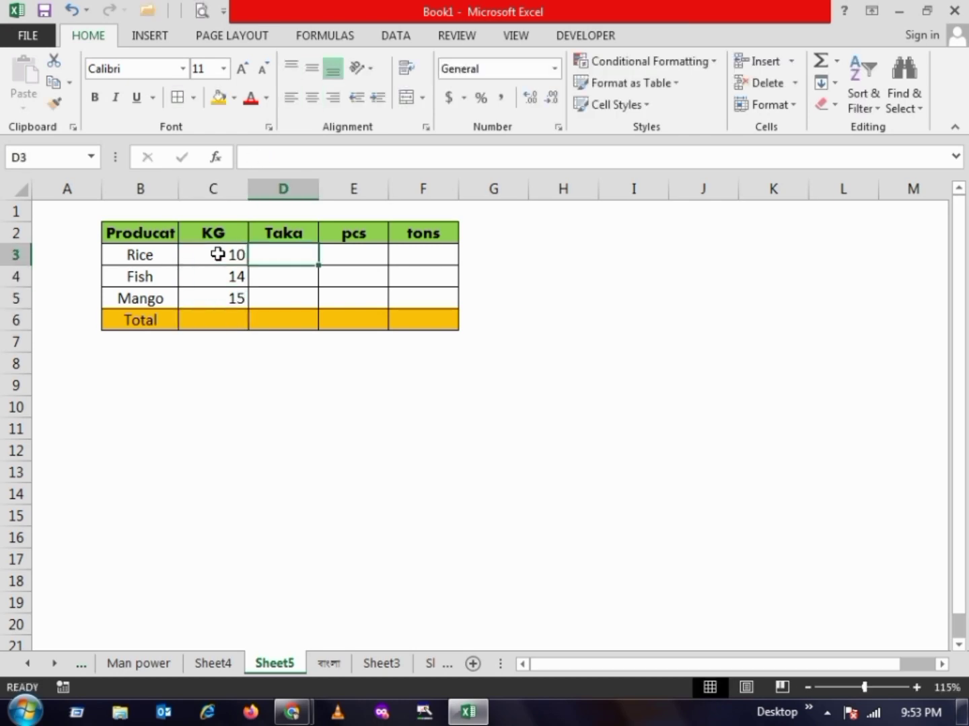
text(158)
key(Return)
text(154)
key(Return)
text(158)
key(Return)
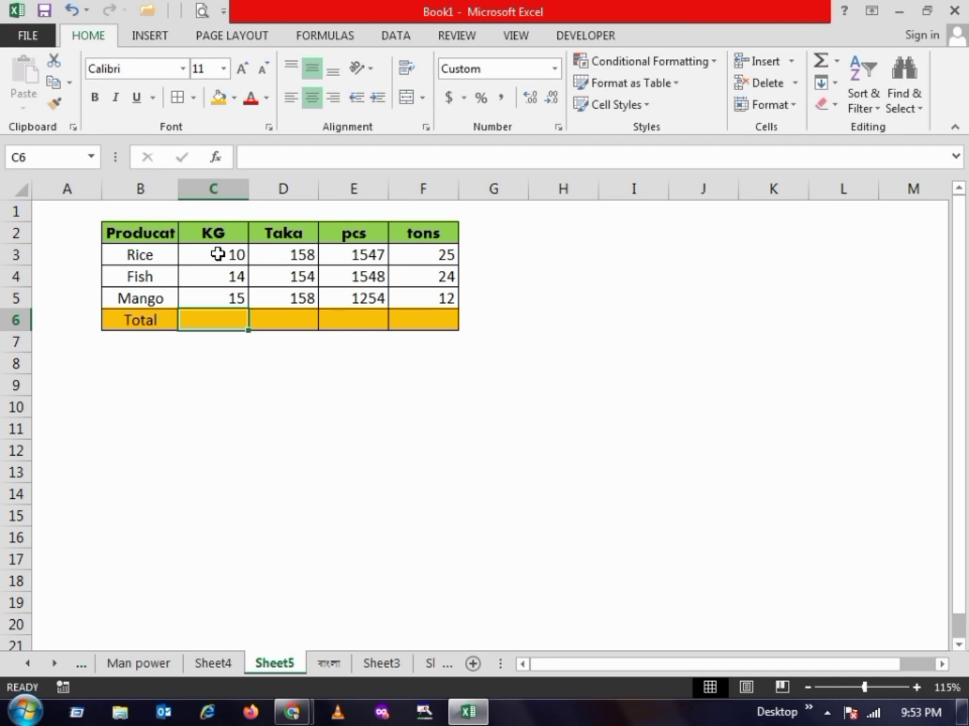
key(Up)
key(Up)
key(Up)
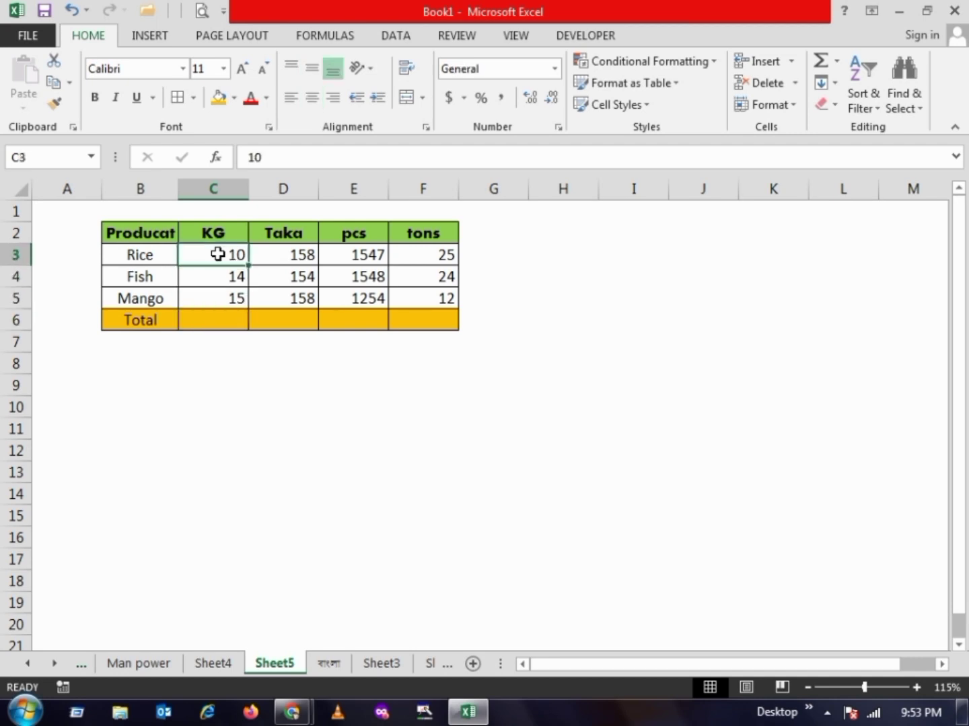
key(F2)
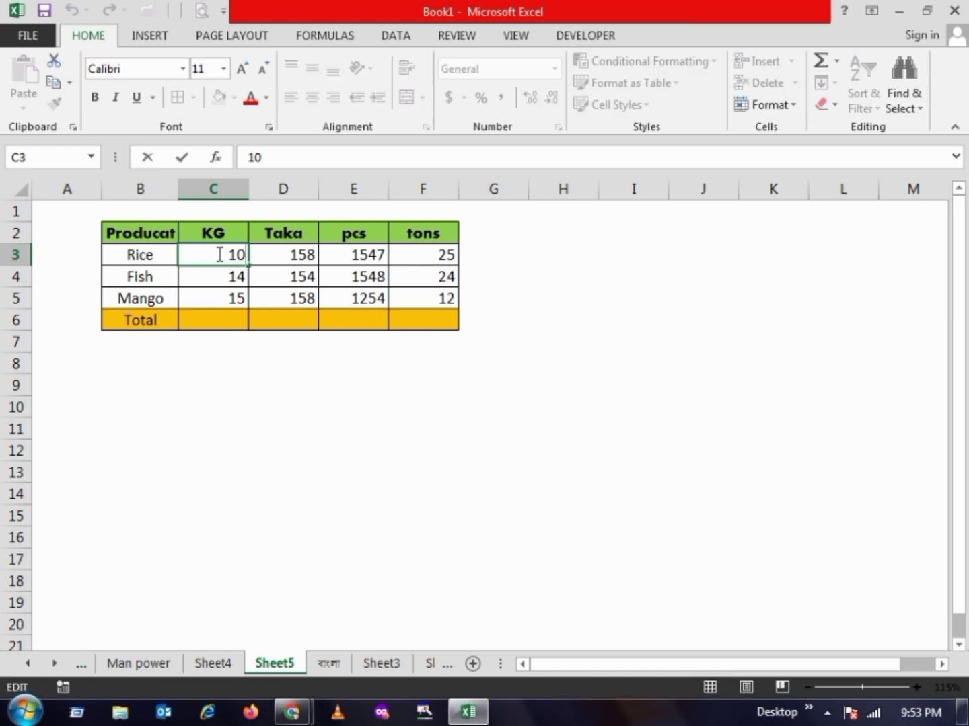
key(Return)
key(Up)
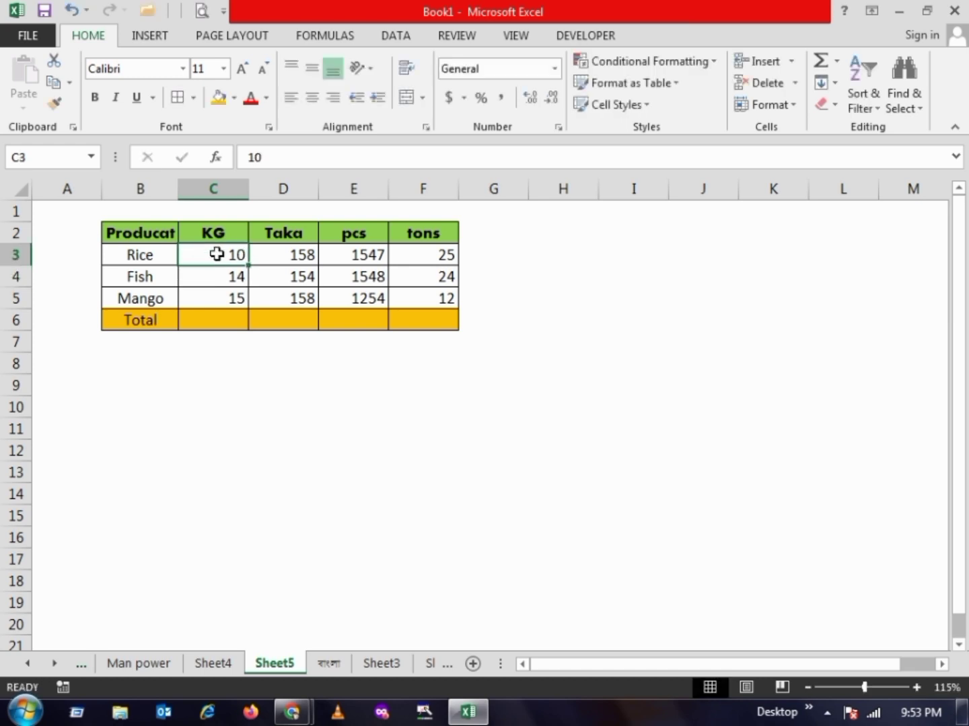
shift+click(218, 297)
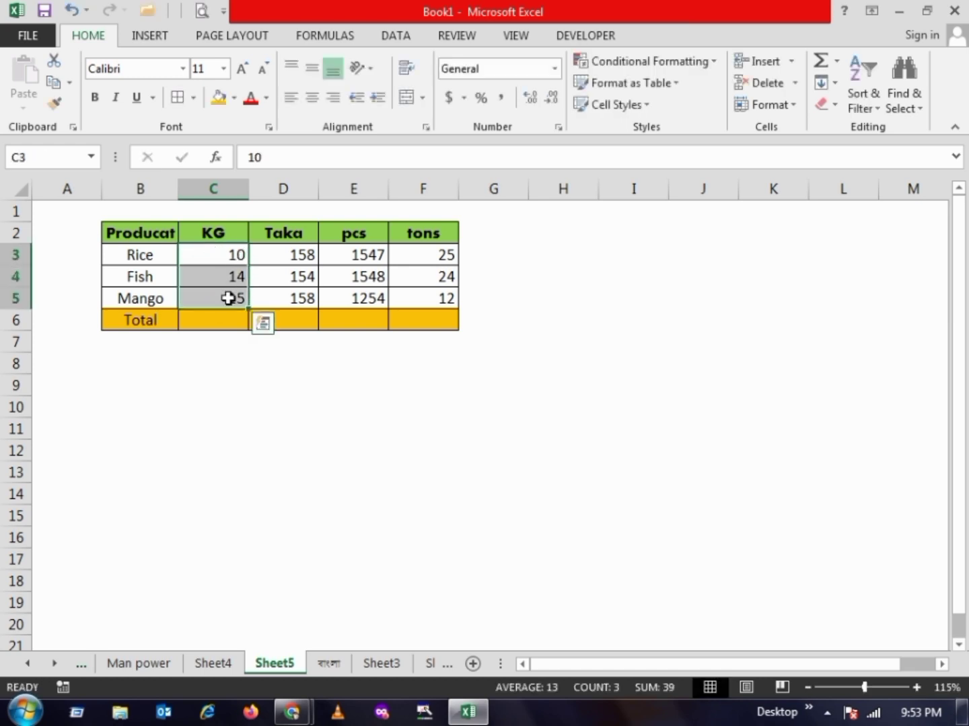
click(213, 190)
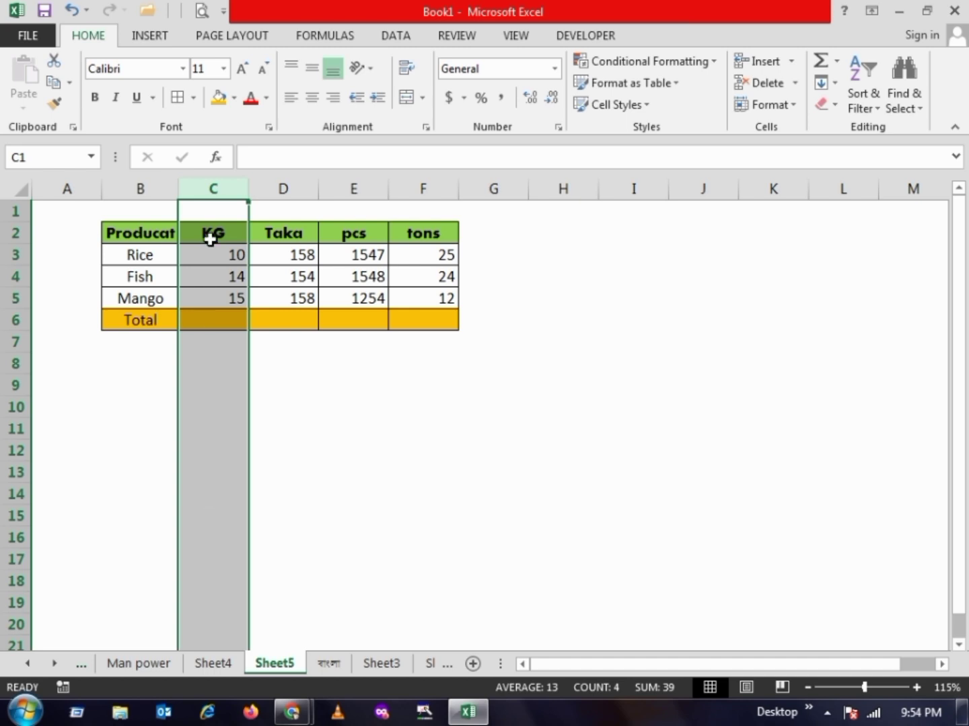
click(232, 382)
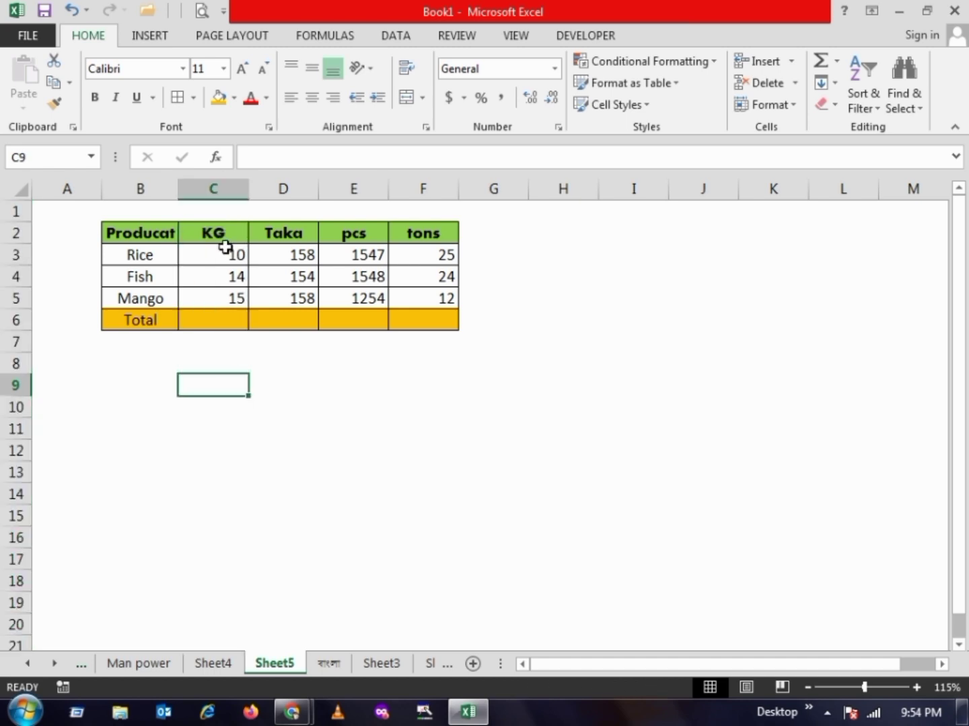
Step: Apply the custom number format 0.0 "Kg" to the whole KG column and check the product quantities in C3:C5
click(225, 188)
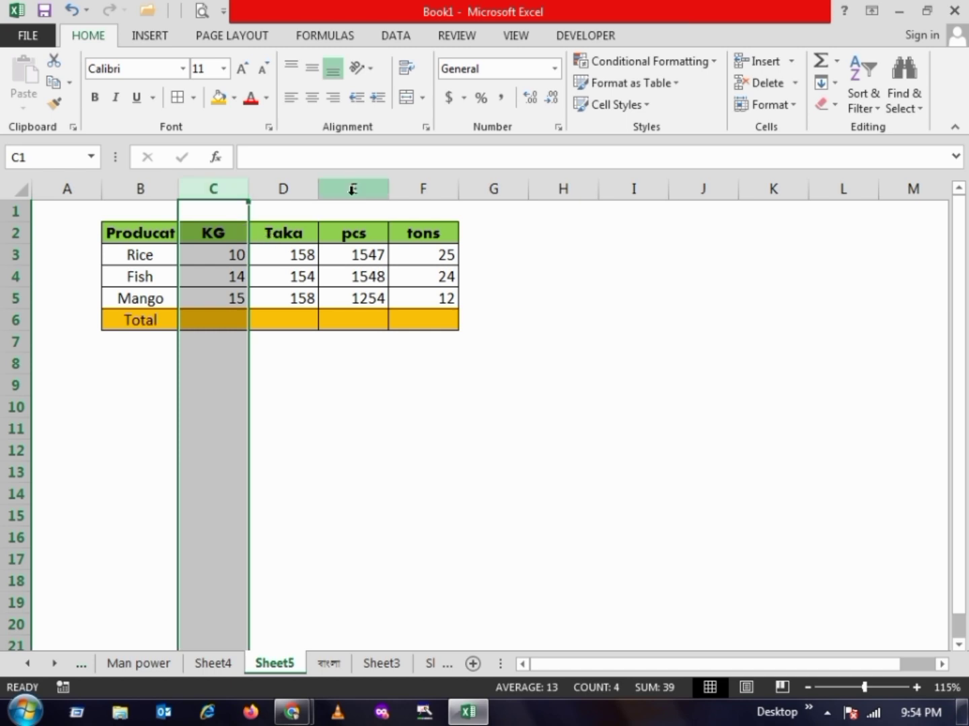
click(556, 70)
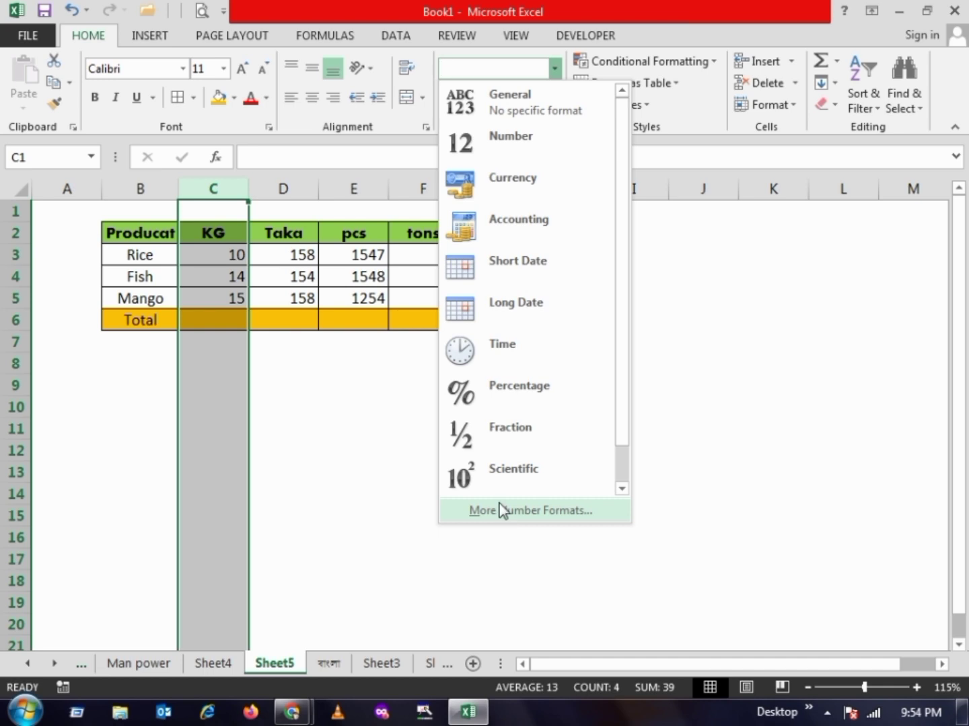
click(564, 513)
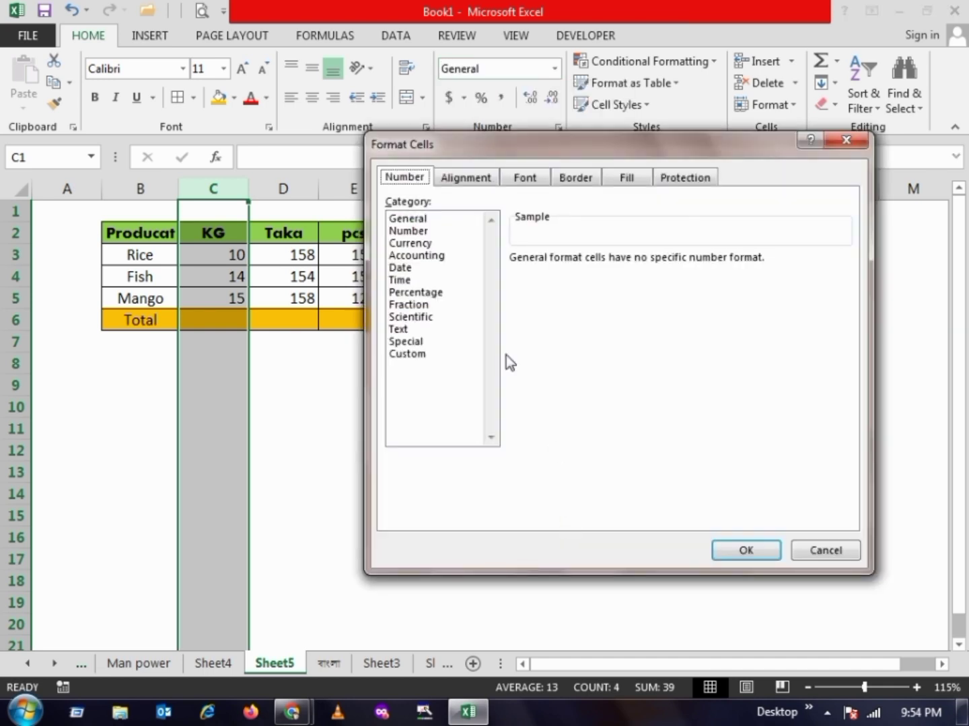
drag(516, 150, 447, 158)
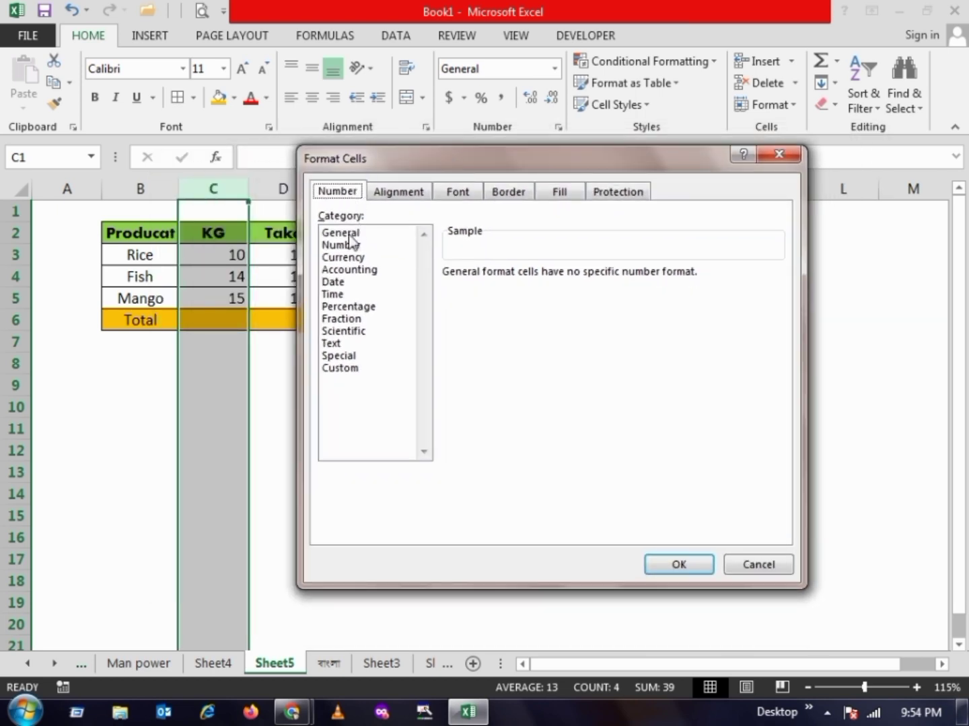
click(341, 369)
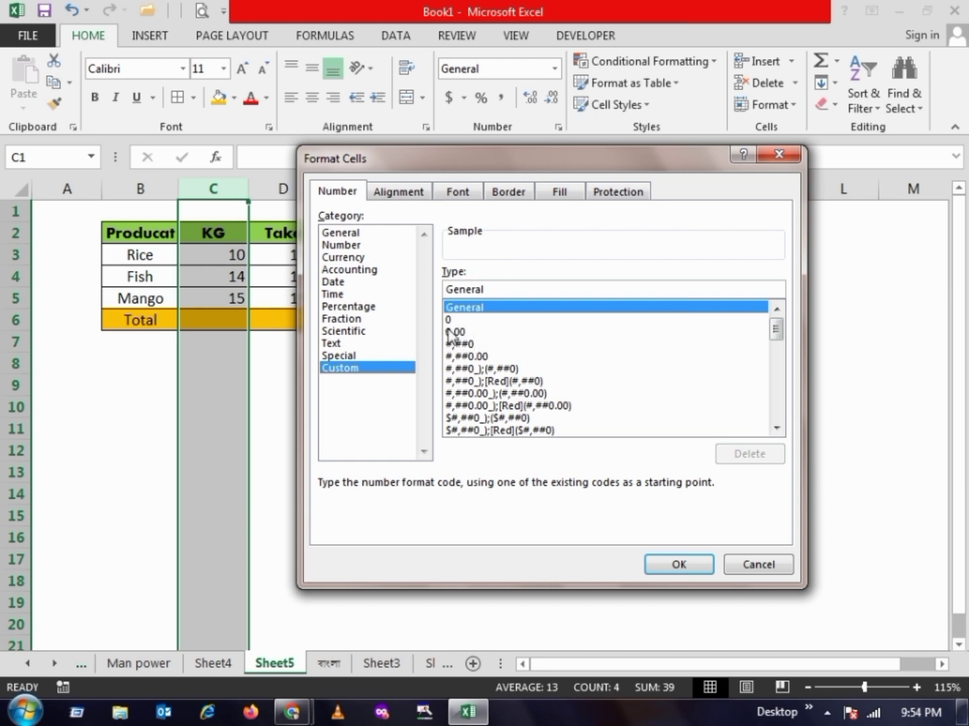
click(473, 331)
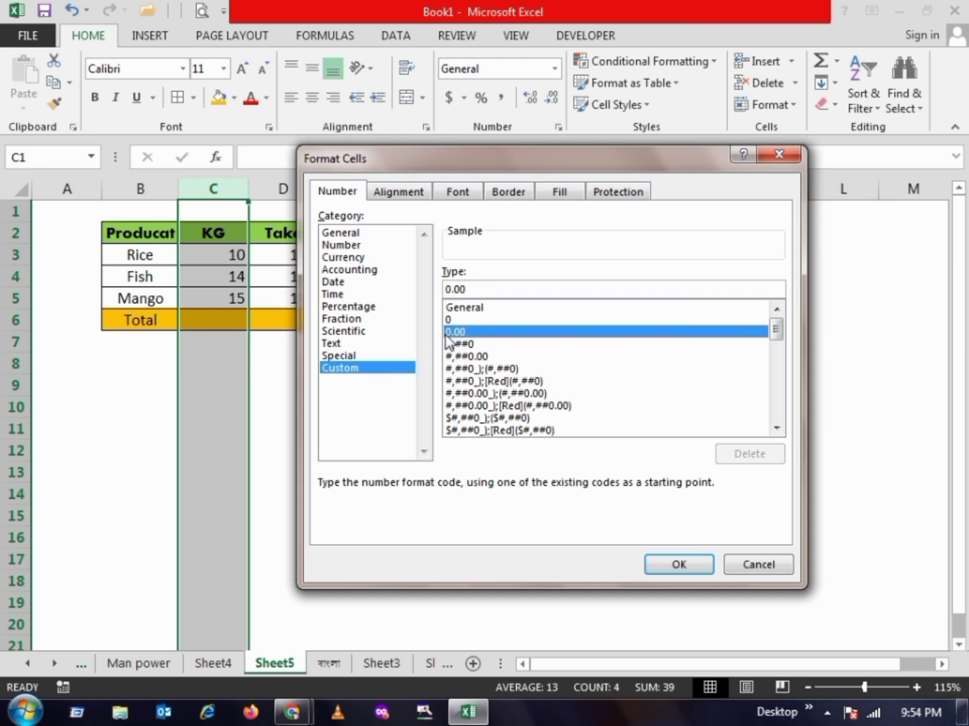
click(467, 289)
key(BackSpace)
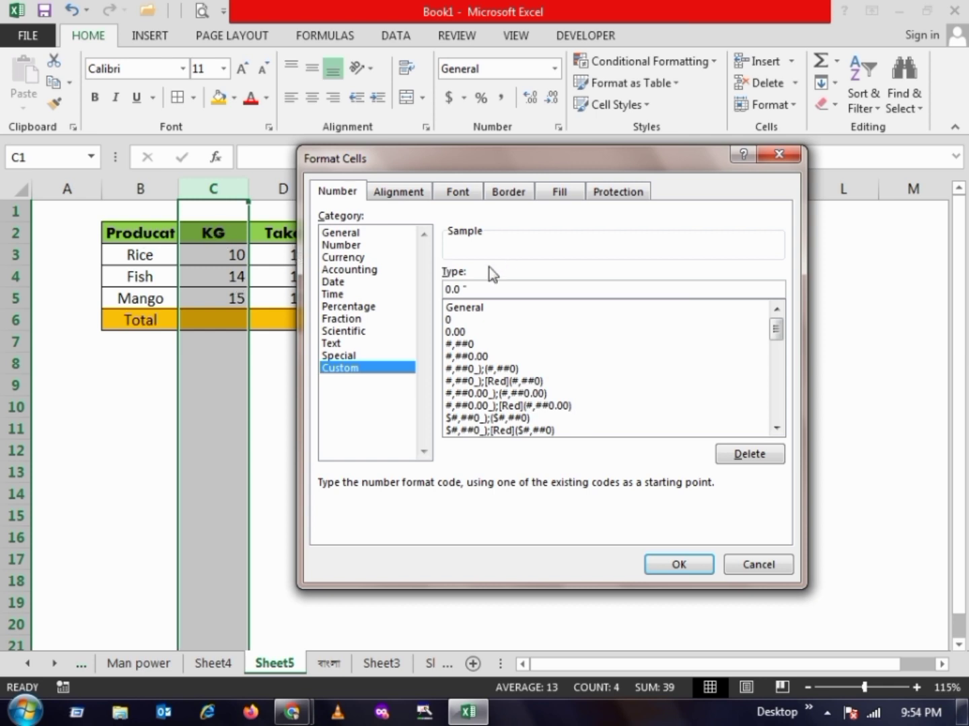
text(Kg)
click(669, 568)
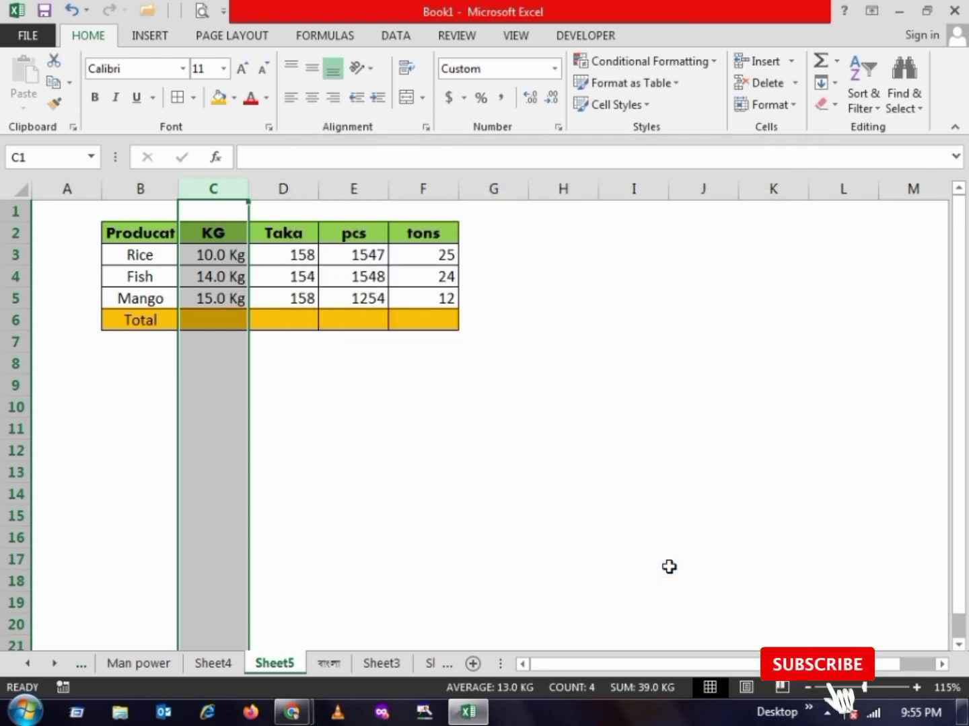
click(258, 370)
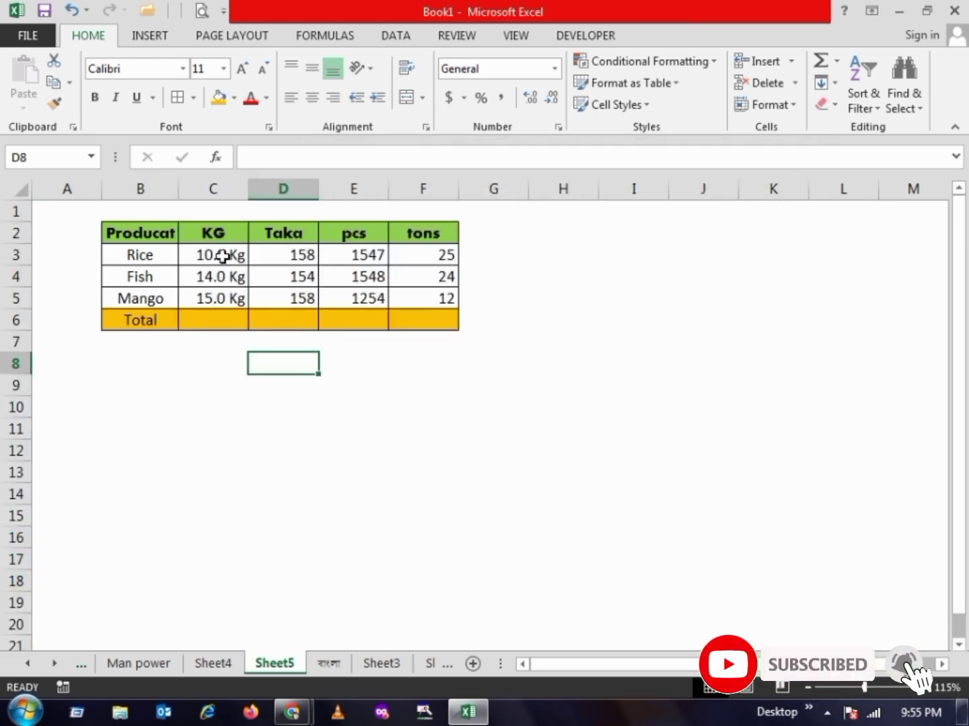
drag(223, 255, 224, 292)
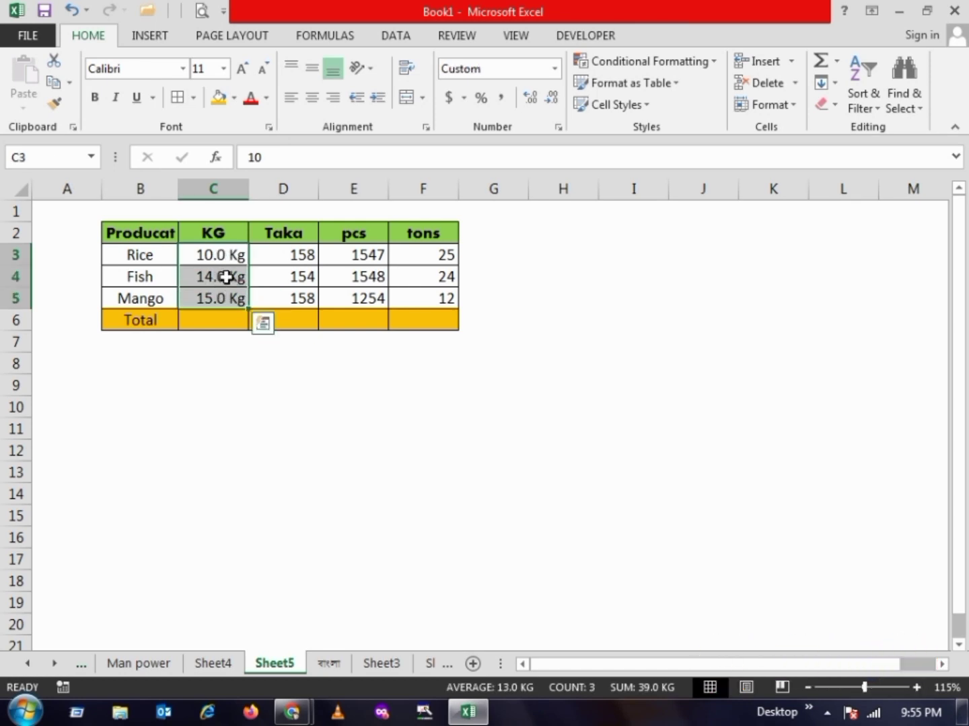
click(224, 257)
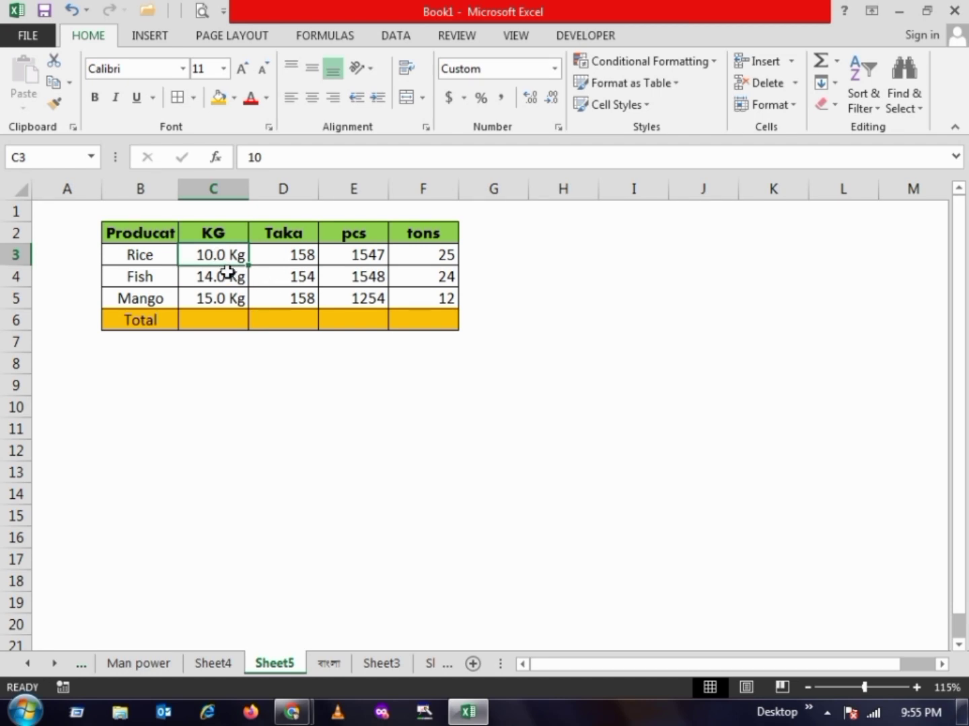
Step: Apply the custom number format 0.0 "taka" to the whole Taka column
click(282, 189)
click(555, 70)
click(504, 488)
click(340, 368)
click(455, 332)
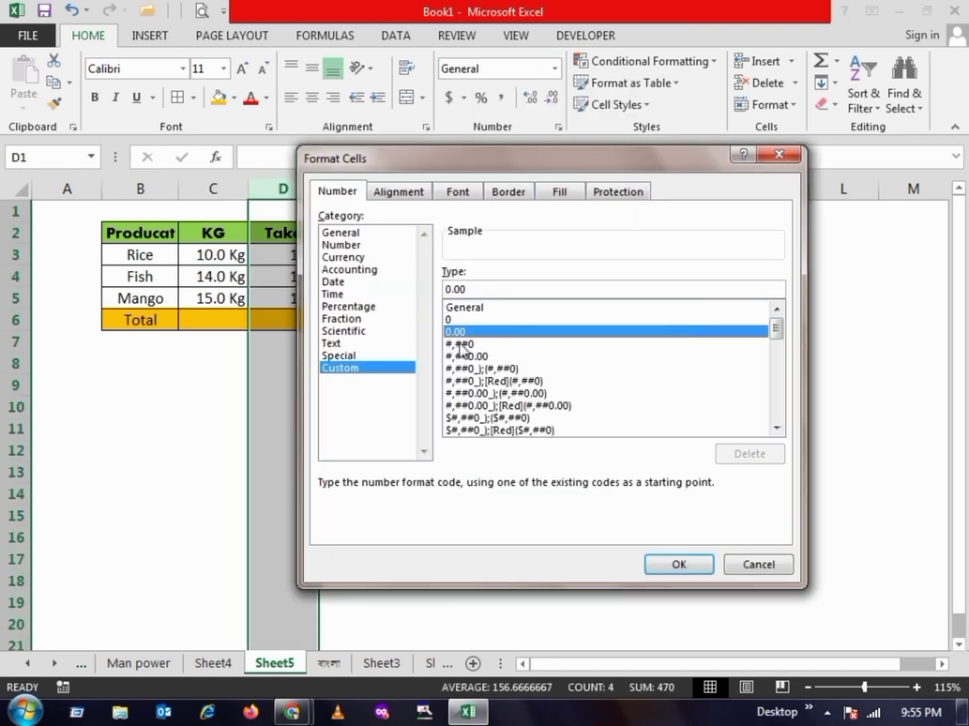
click(466, 289)
key(BackSpace)
key(BackSpace)
text(0 "ta)
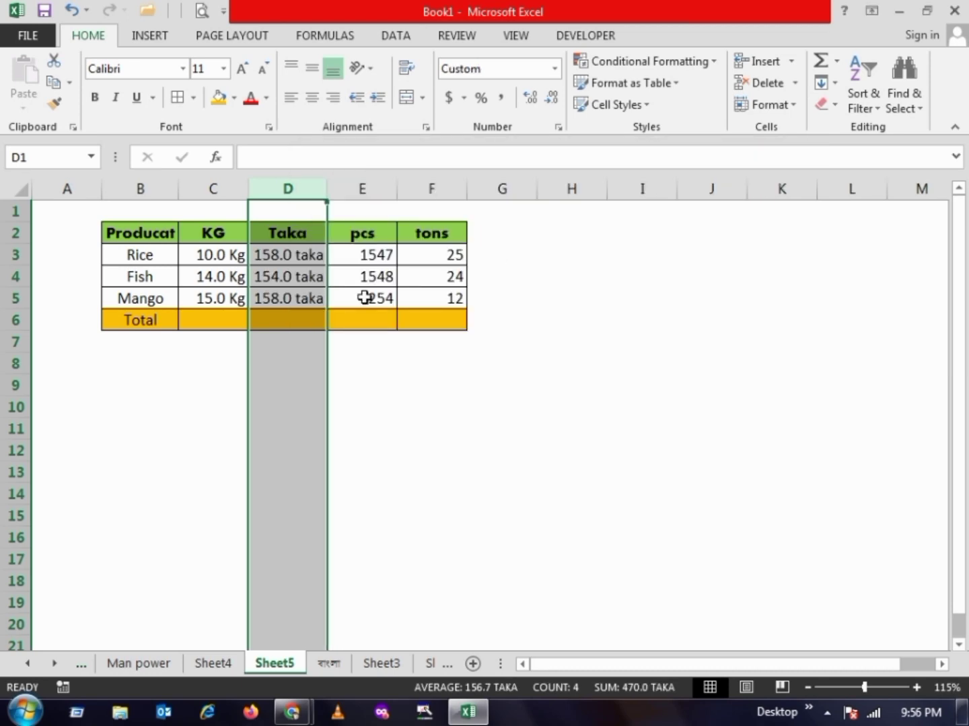
Step: Apply the custom number format 0.0"pcs" to the whole pcs column
click(362, 189)
click(554, 69)
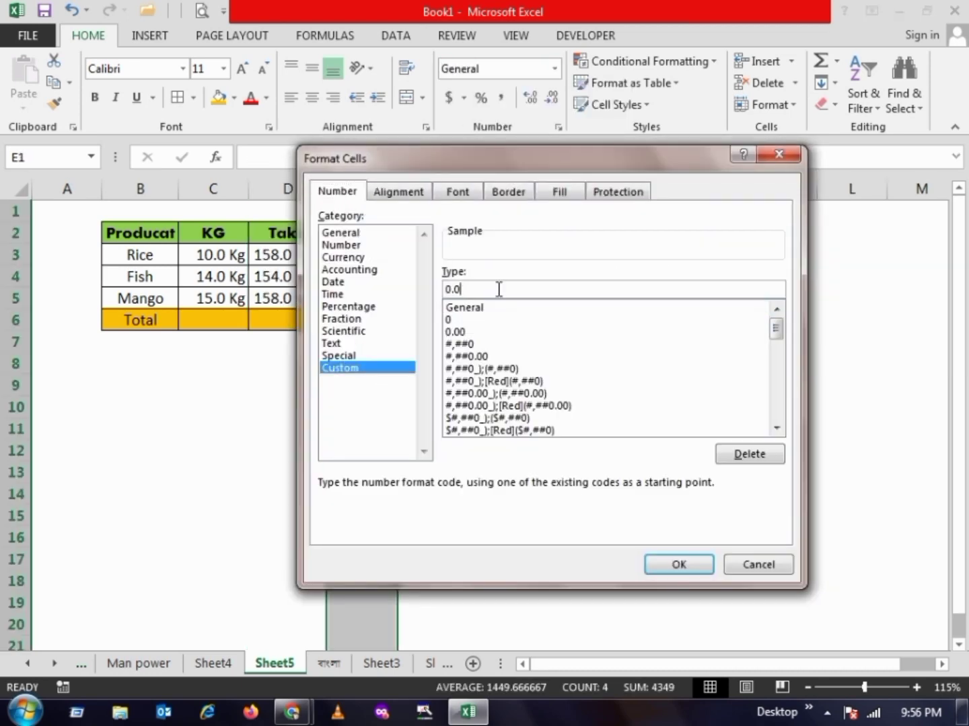
text("pcs")
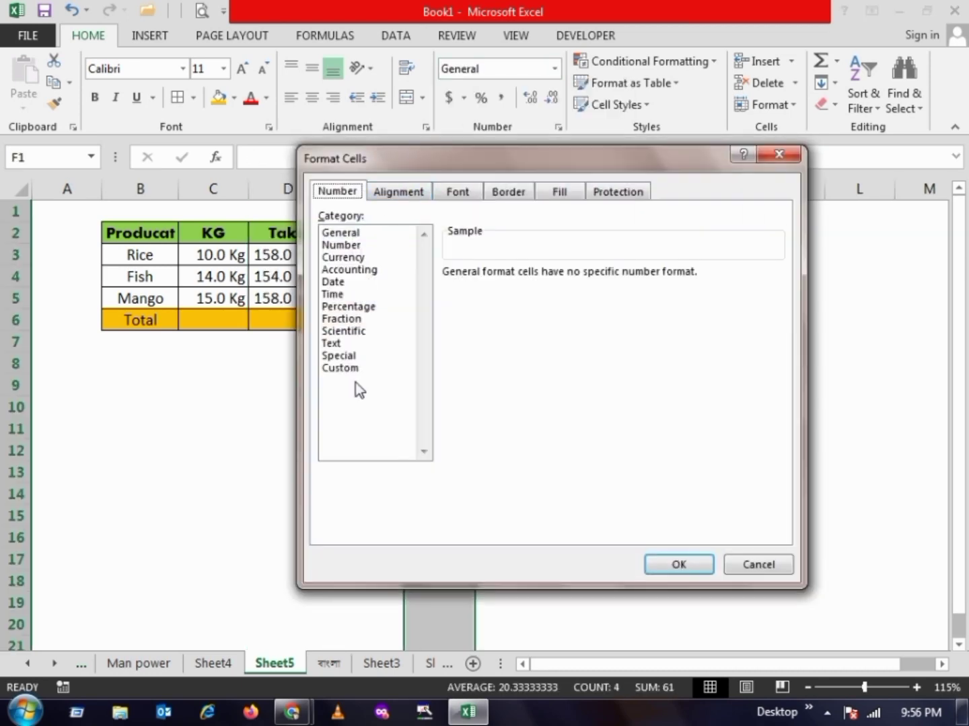
Step: Give the whole tons column a custom one-decimal number format with the unit tons after the value
click(360, 368)
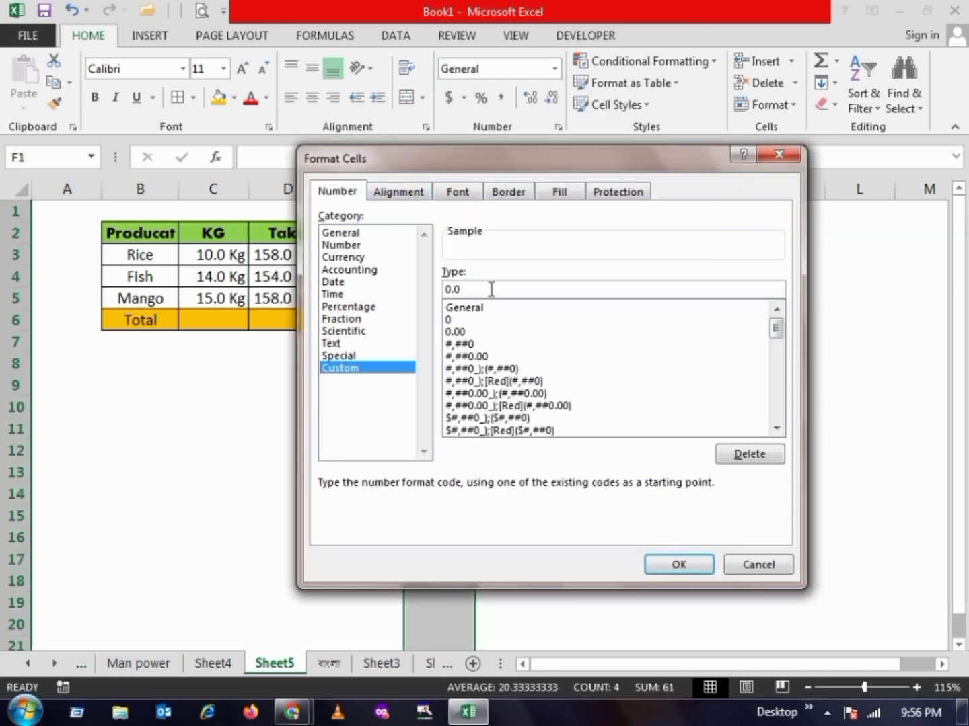
key(Return)
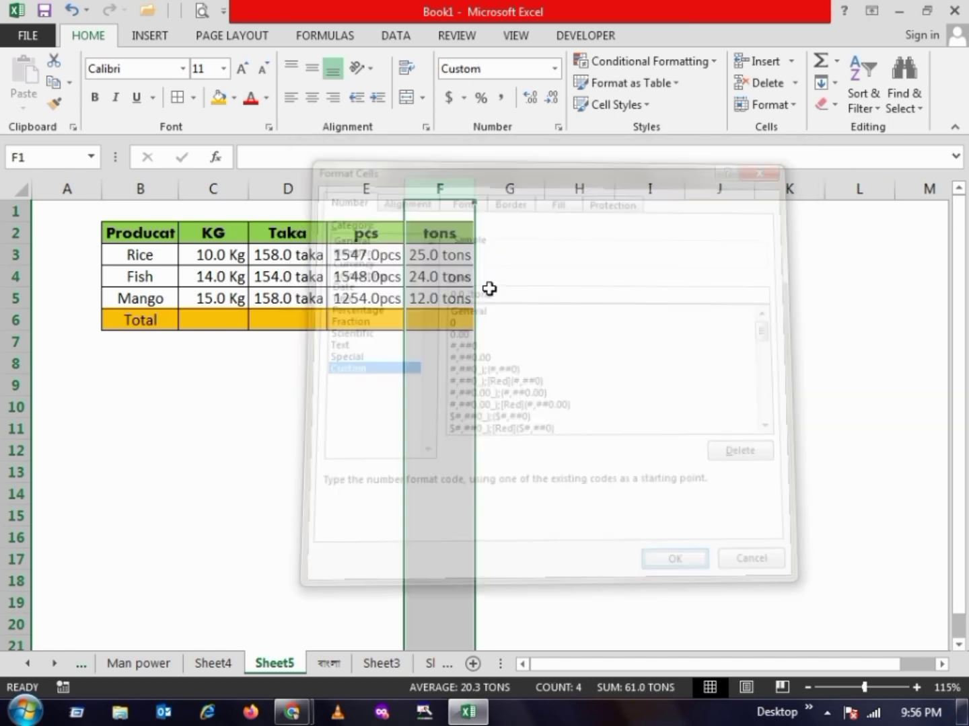
drag(507, 399, 495, 392)
drag(352, 357, 343, 347)
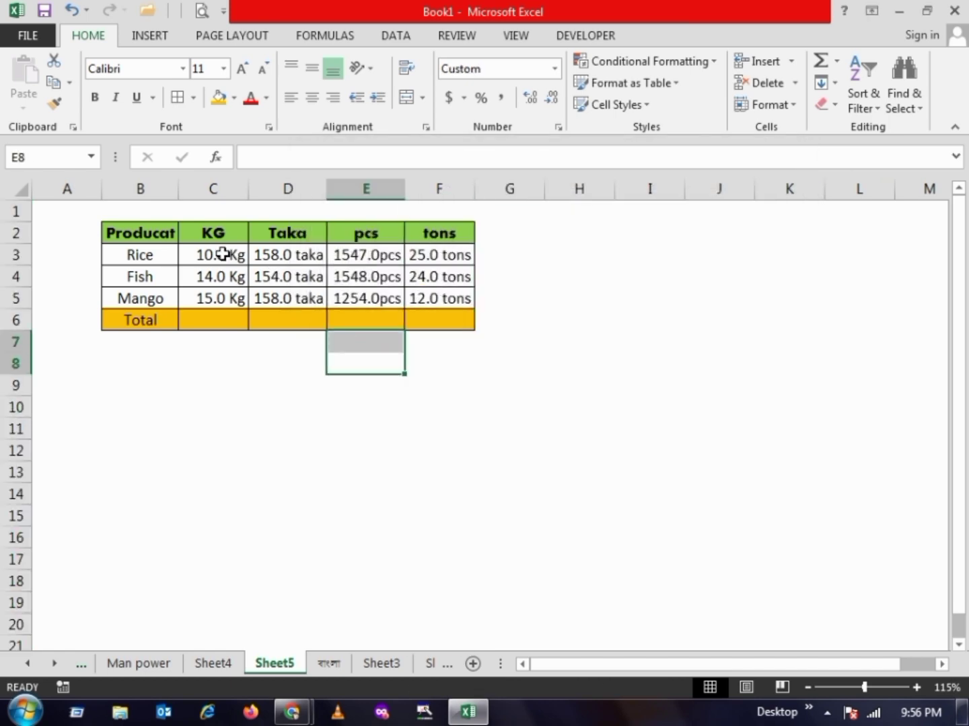
drag(223, 255, 417, 293)
click(387, 371)
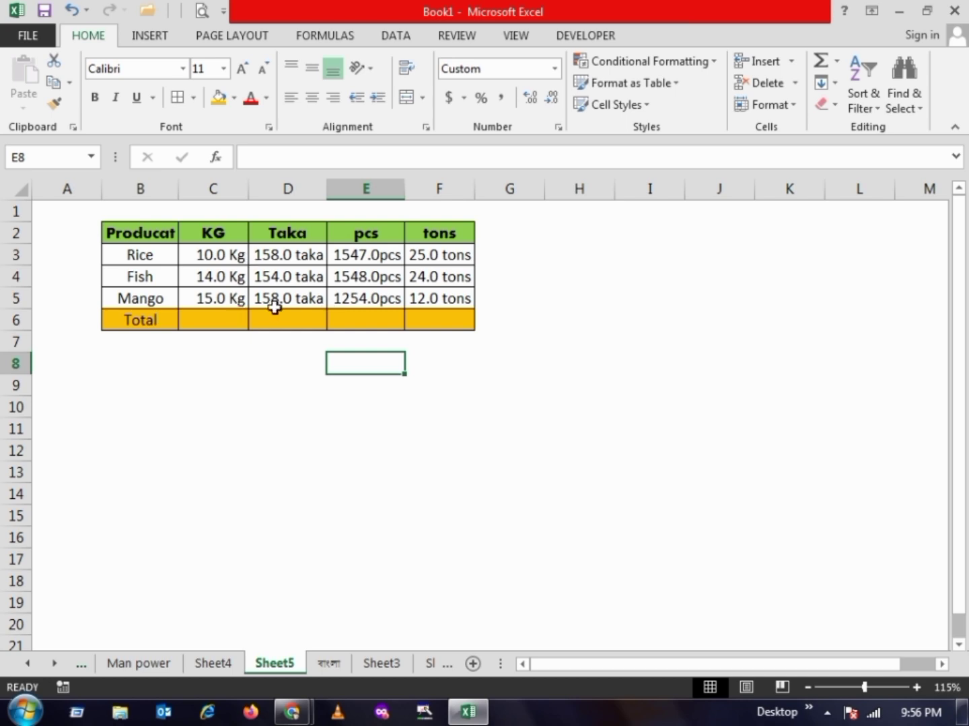
Step: Total the KG column in C6 with =SUM(C3:C5)
click(229, 319)
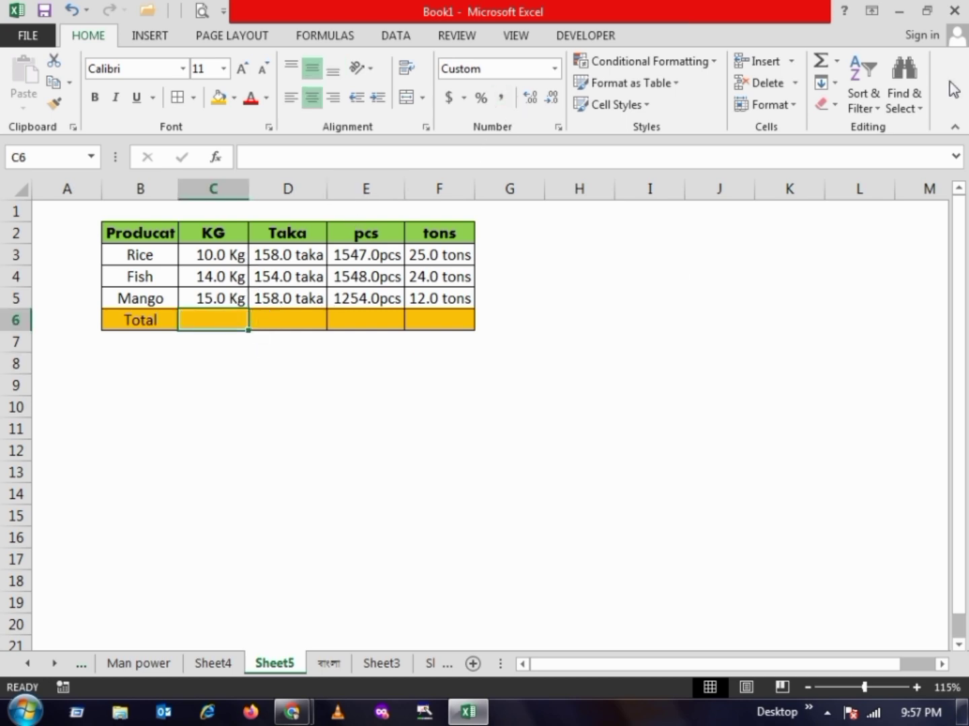
click(825, 62)
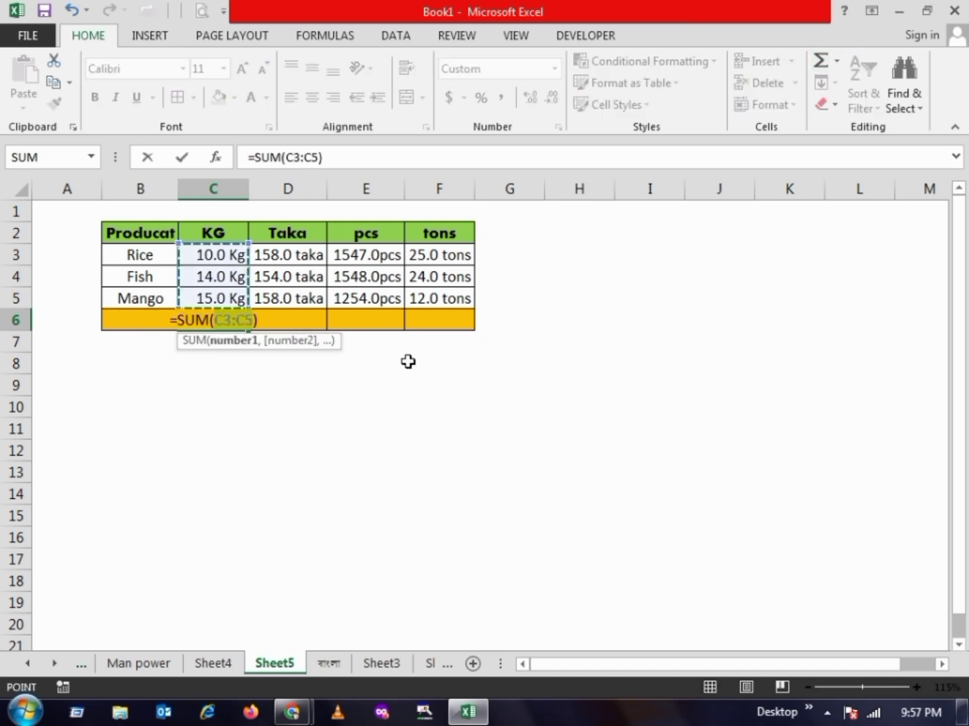
key(Return)
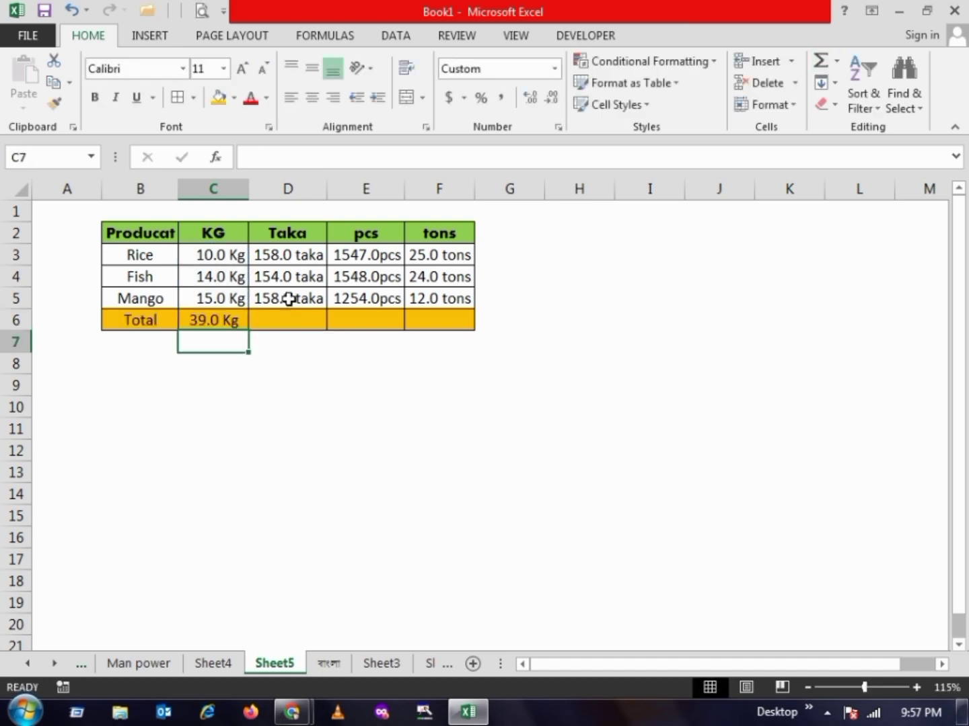
click(227, 321)
click(538, 251)
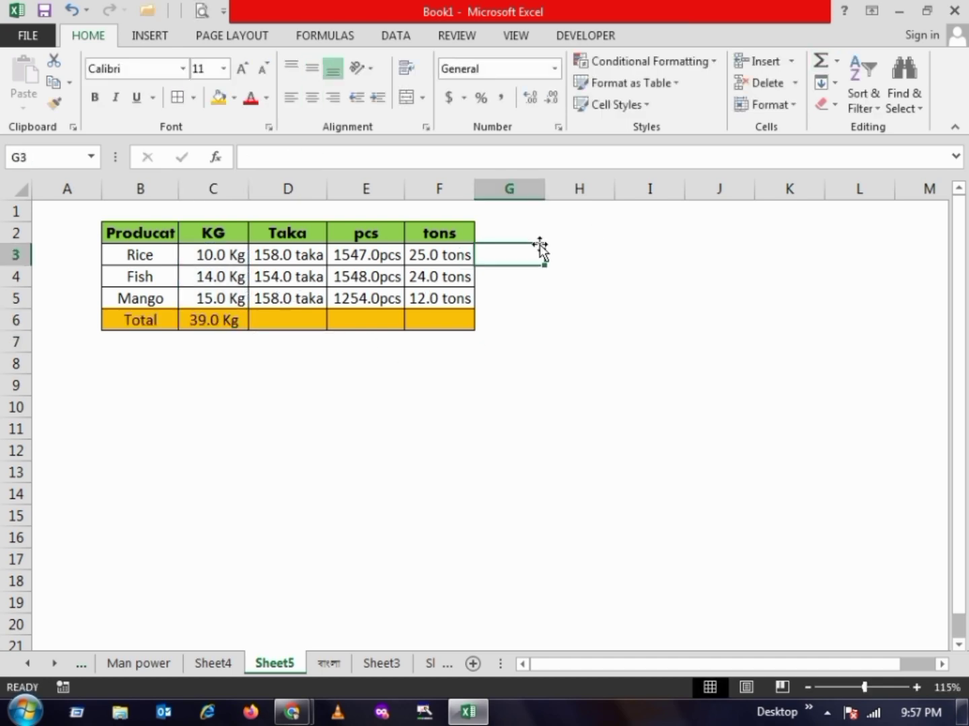
click(219, 236)
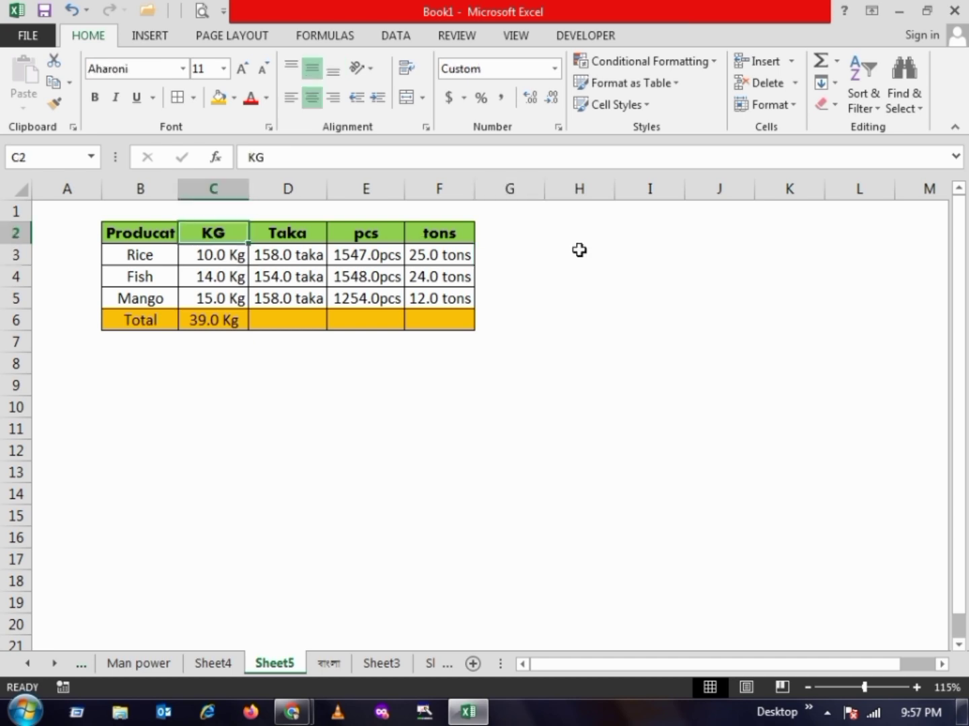
Step: Enter 10 kg, 14 kg and 15 kg with the unit typed as text in H3:H5 for comparison
click(571, 253)
text(1)
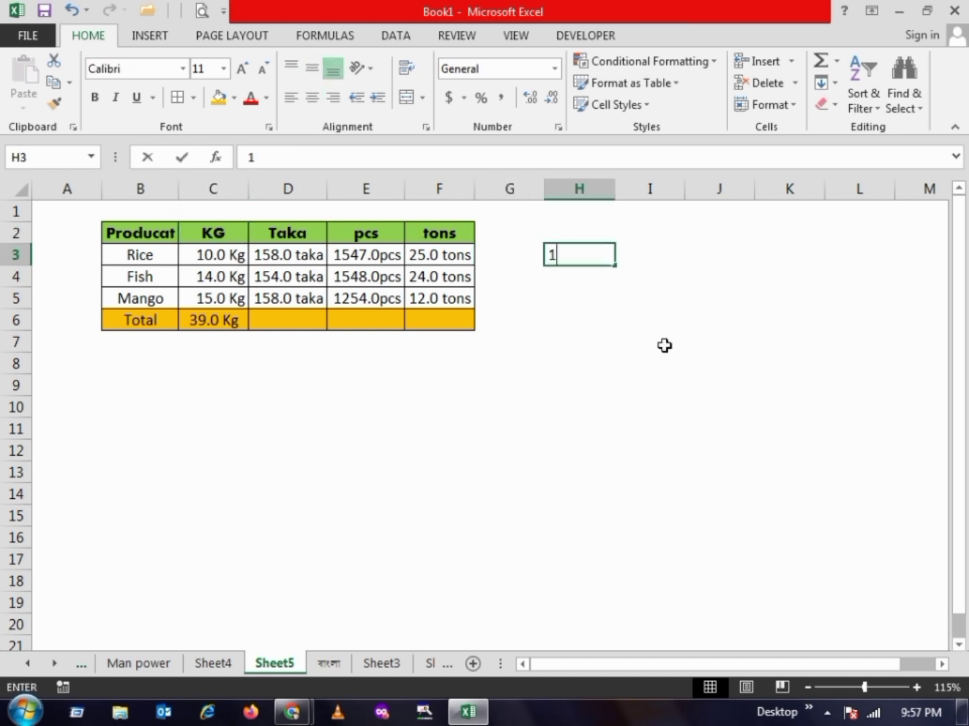
text(0 kg)
key(Return)
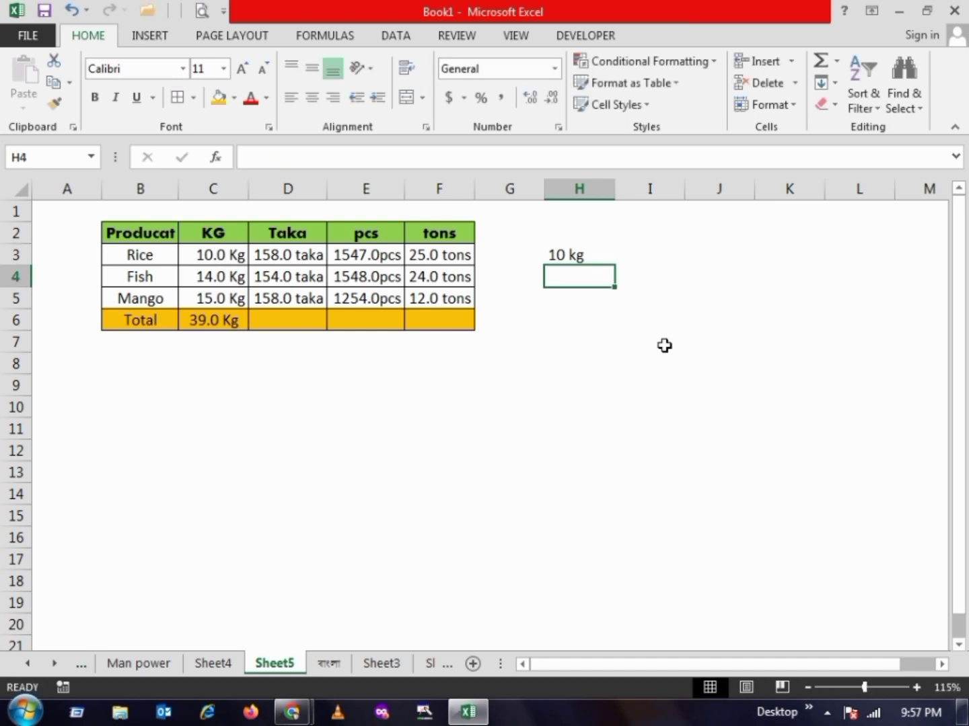
text(14 k)
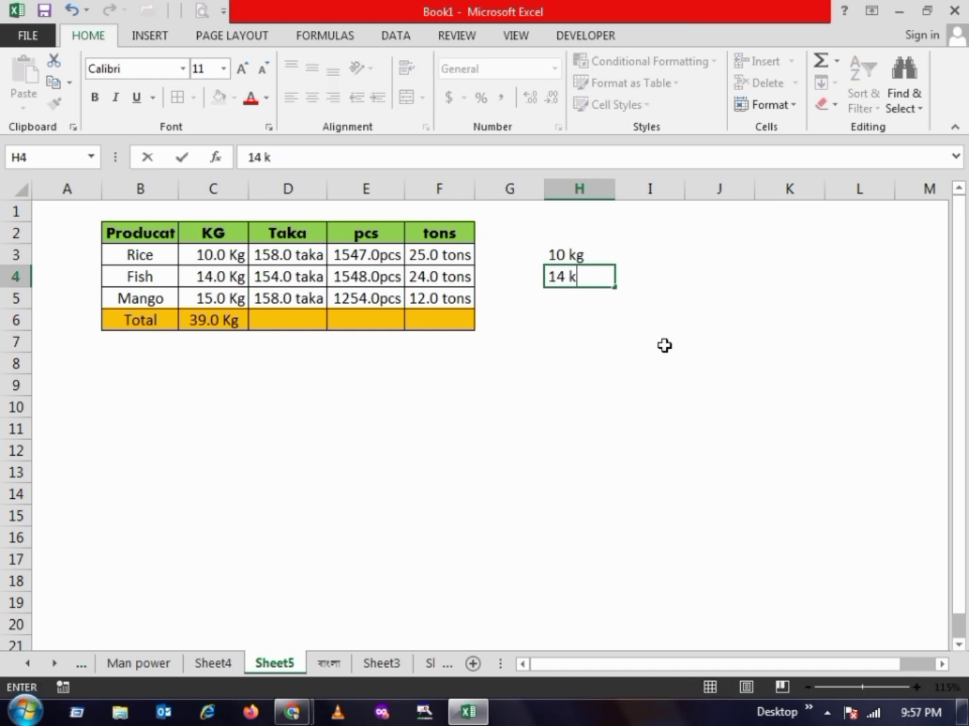
text(g)
key(Return)
text(15)
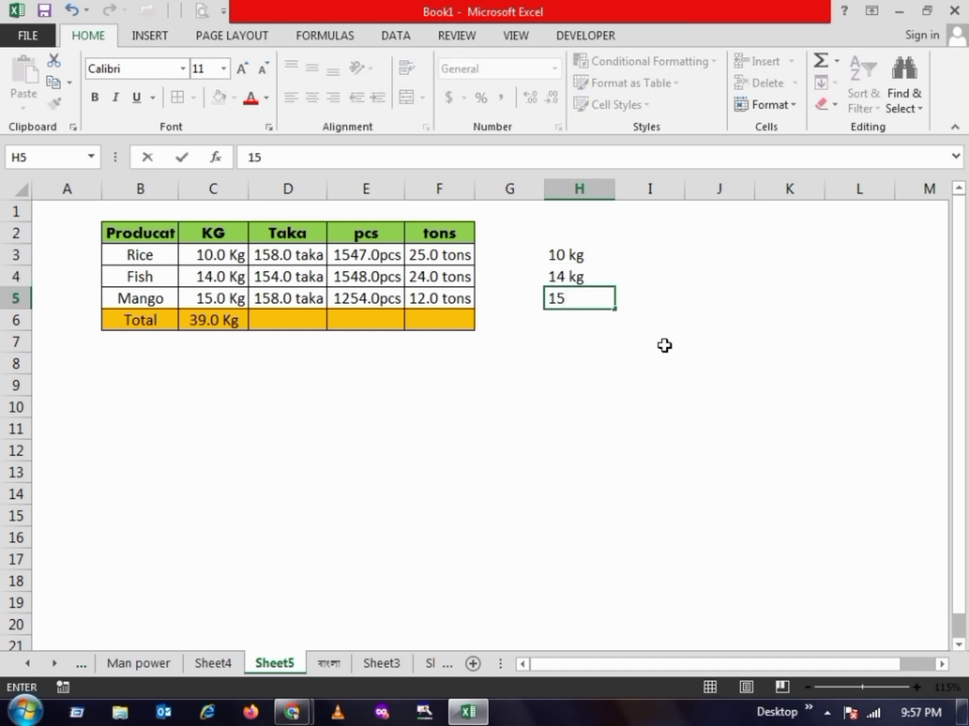
text( kg)
key(Return)
Step: Try to total the typed kg entries in H6 with =SUM(H3:H5)
drag(575, 249, 577, 303)
click(578, 317)
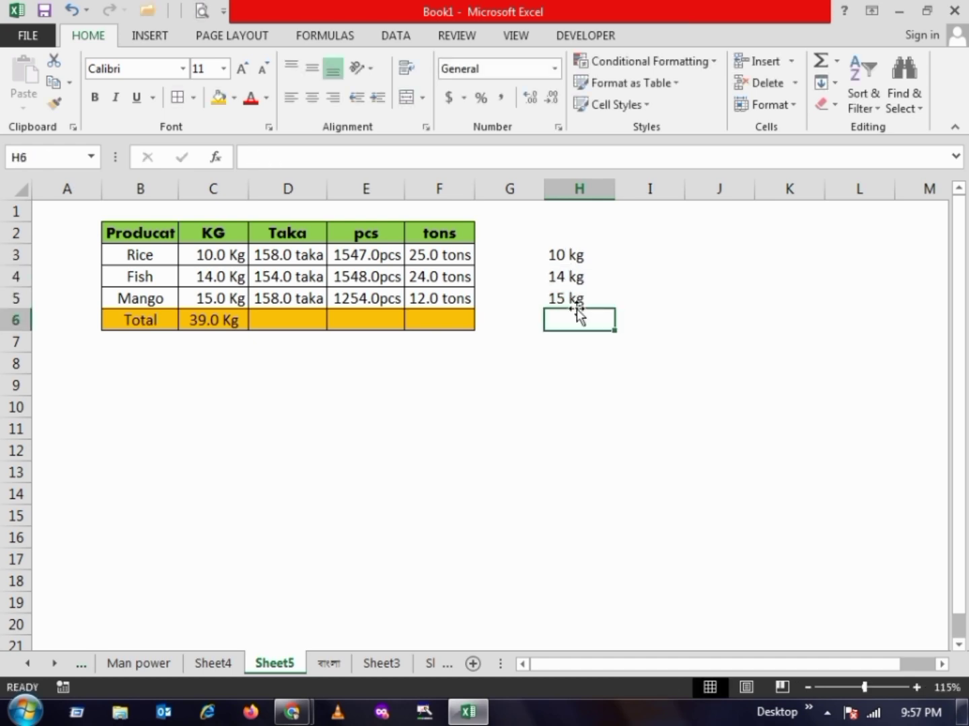
click(822, 62)
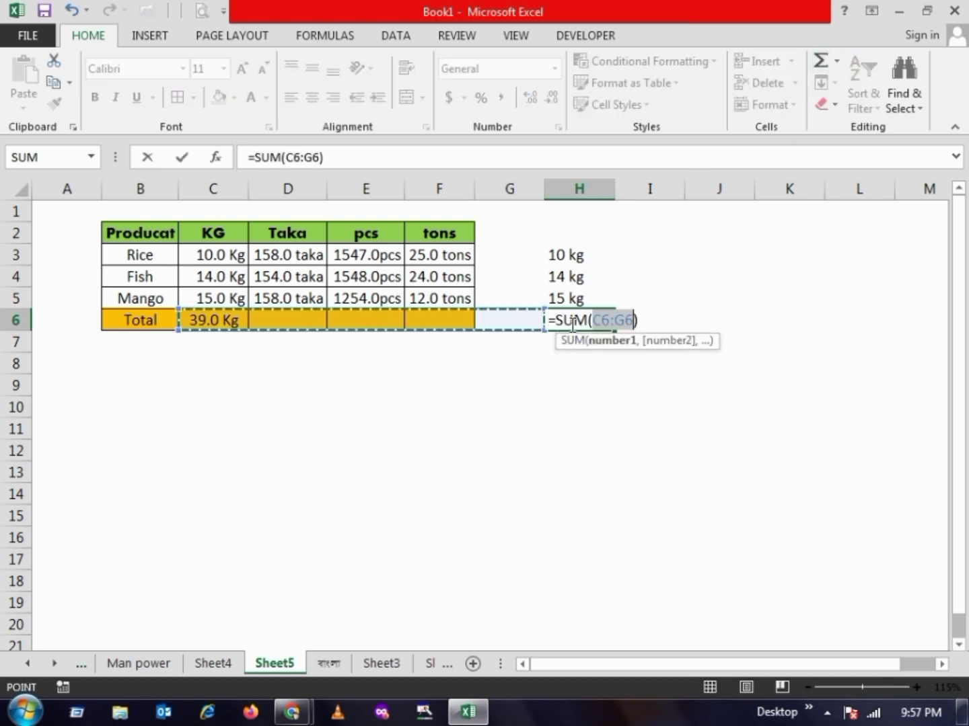
drag(575, 255, 577, 289)
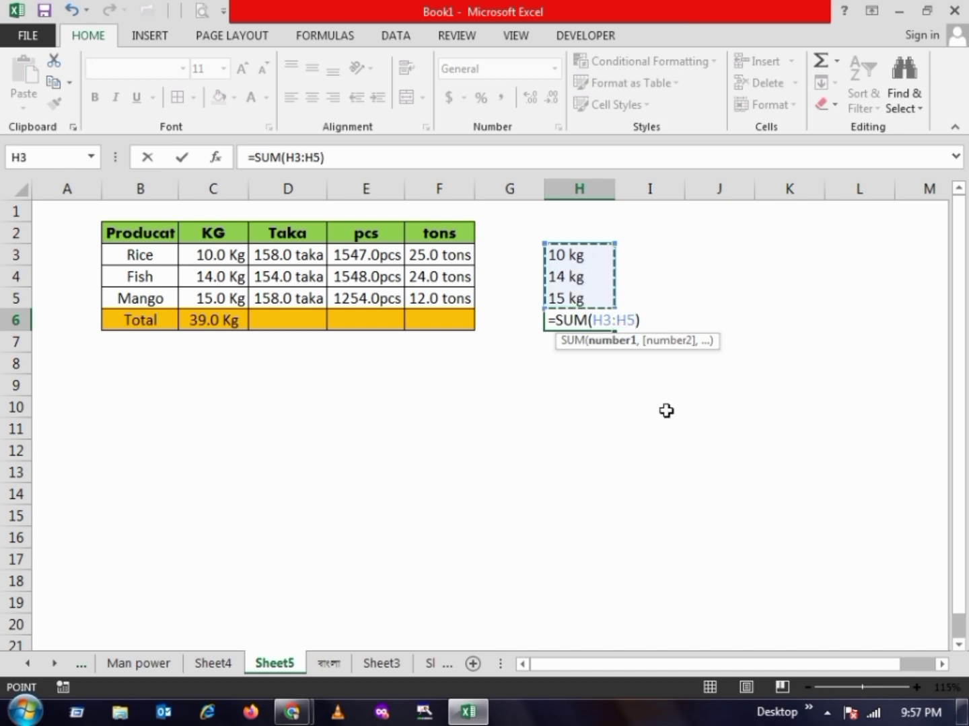
key(Return)
click(587, 321)
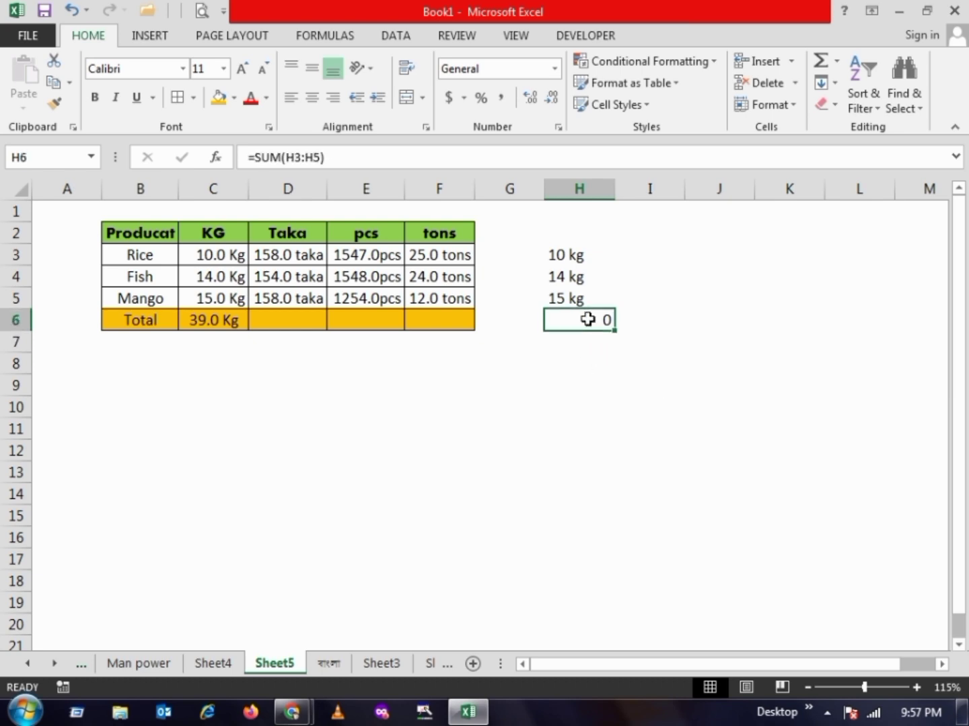
Step: Add borders to all cells in H3:H6 and centre their contents horizontally and vertically
drag(575, 255, 582, 318)
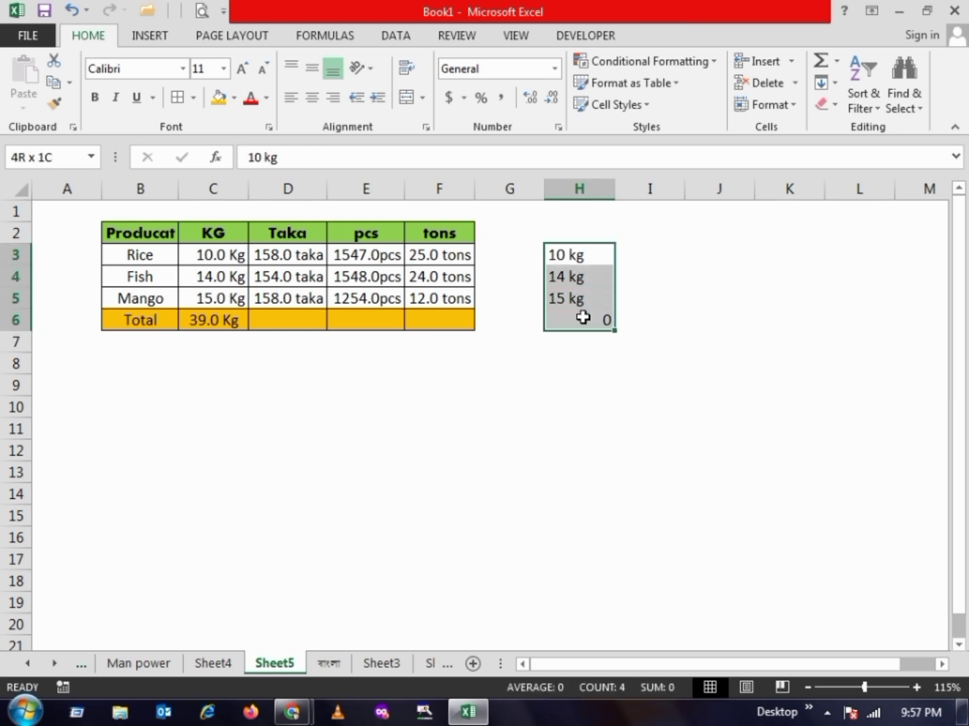
click(178, 97)
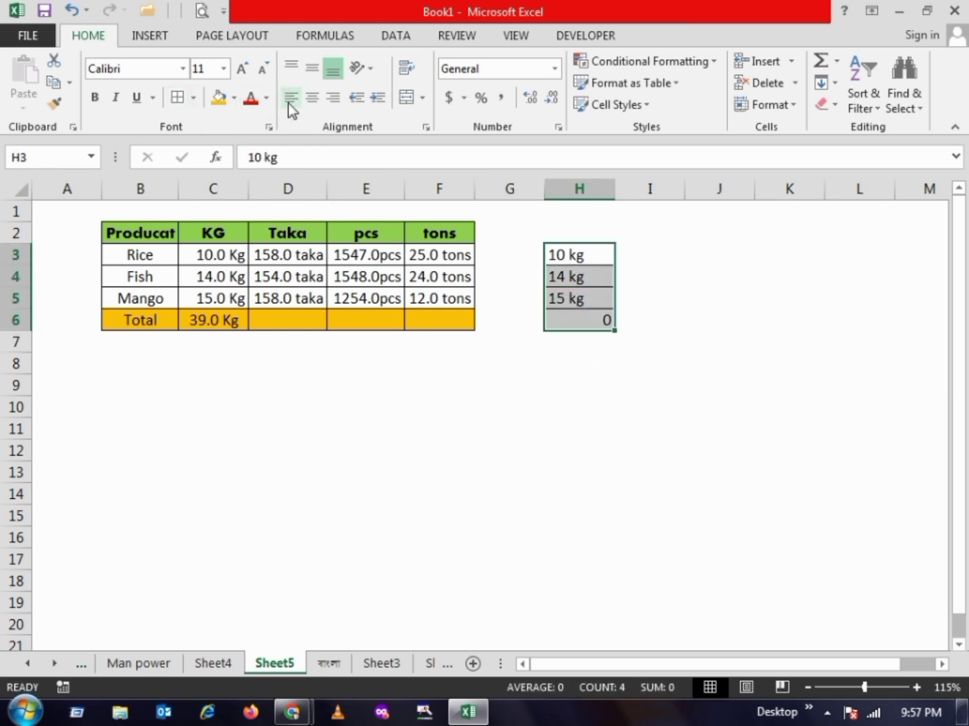
click(311, 97)
click(312, 68)
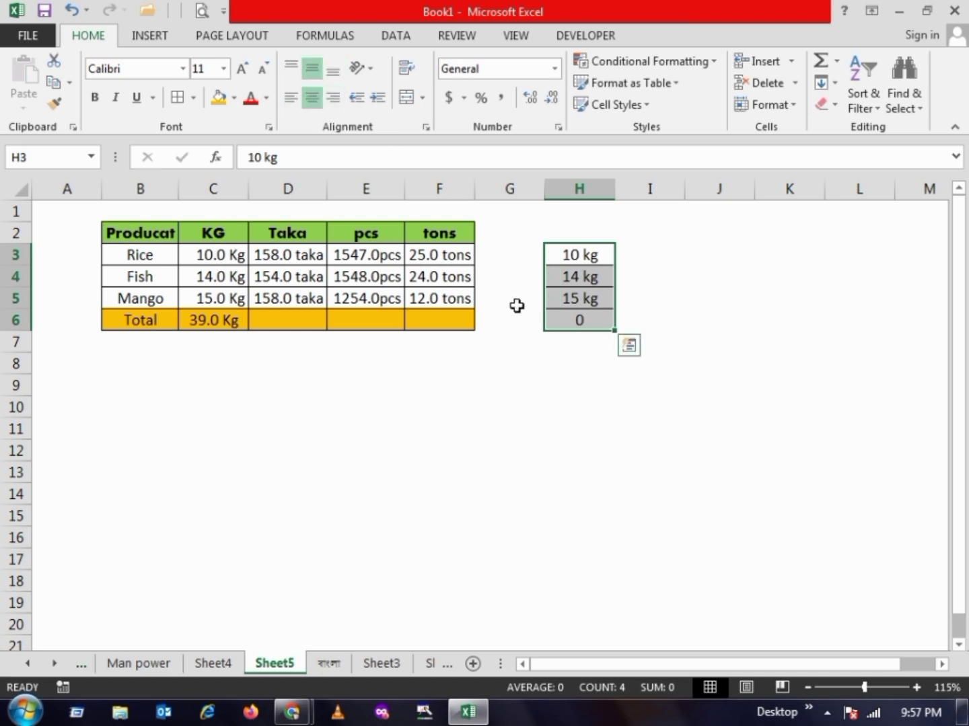
click(609, 276)
click(653, 255)
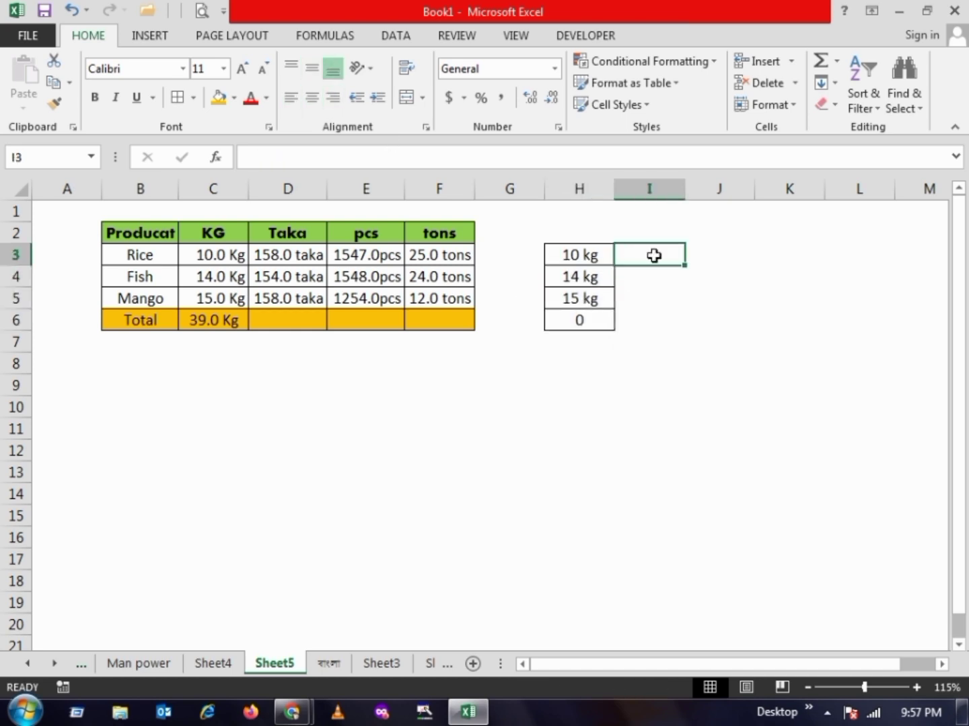
click(694, 254)
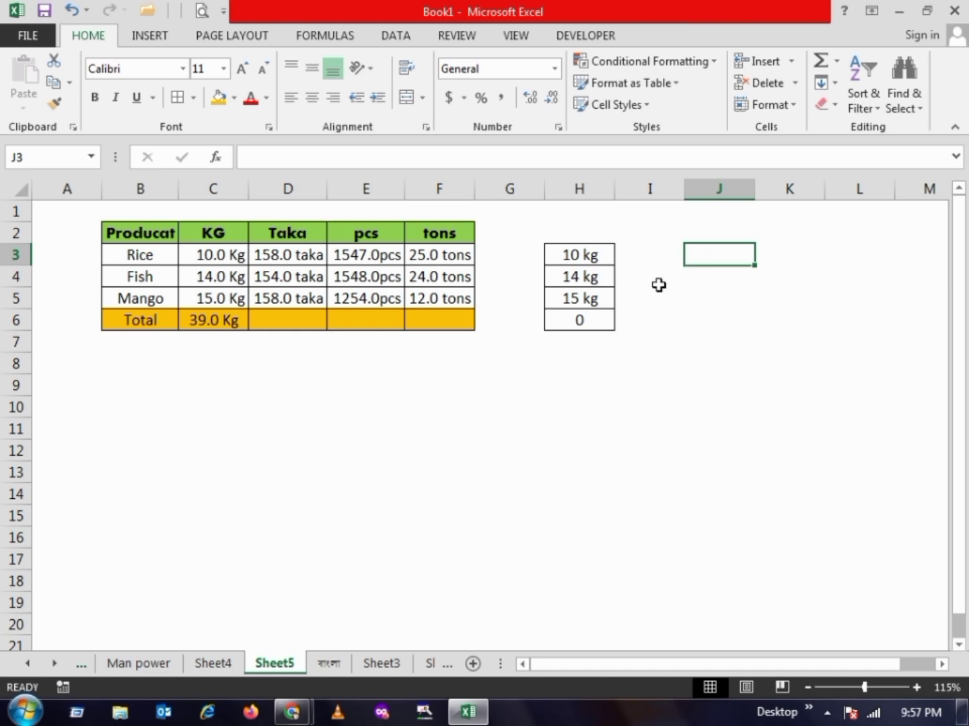
click(590, 319)
Step: Copy the total formula from C6 across D6:F6 to sum the Taka, pcs and tons columns
click(226, 318)
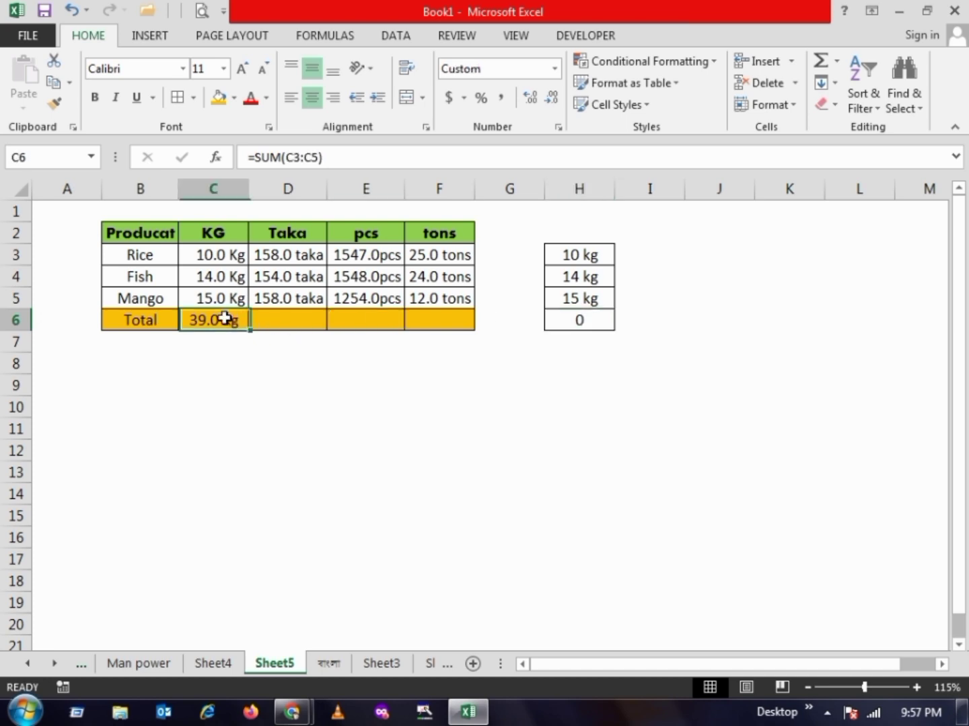
drag(252, 330, 454, 334)
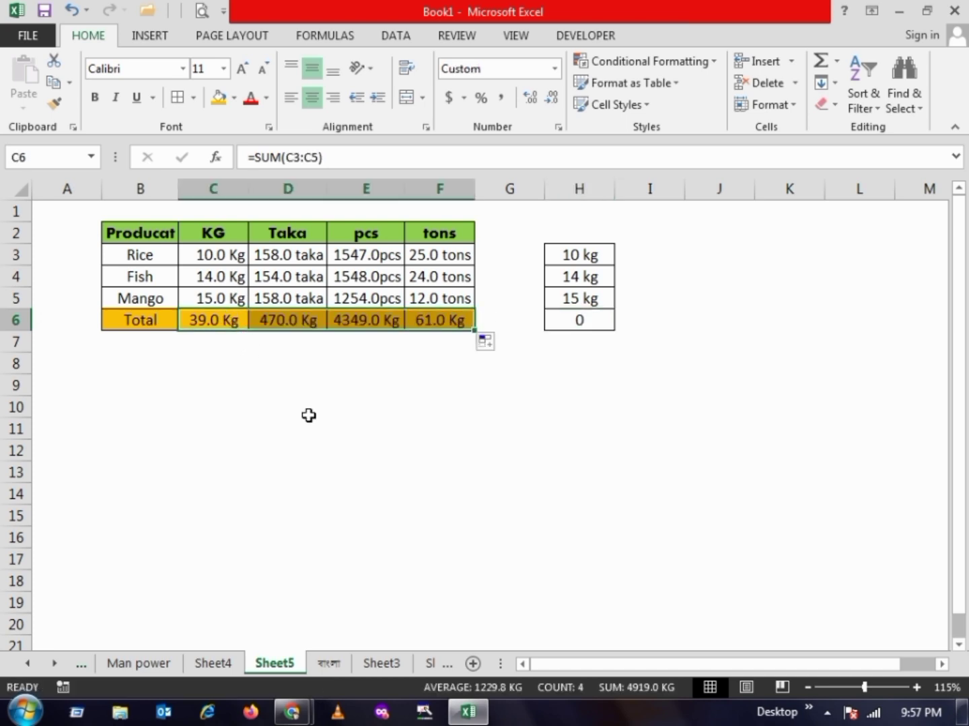
click(318, 368)
drag(210, 323, 442, 340)
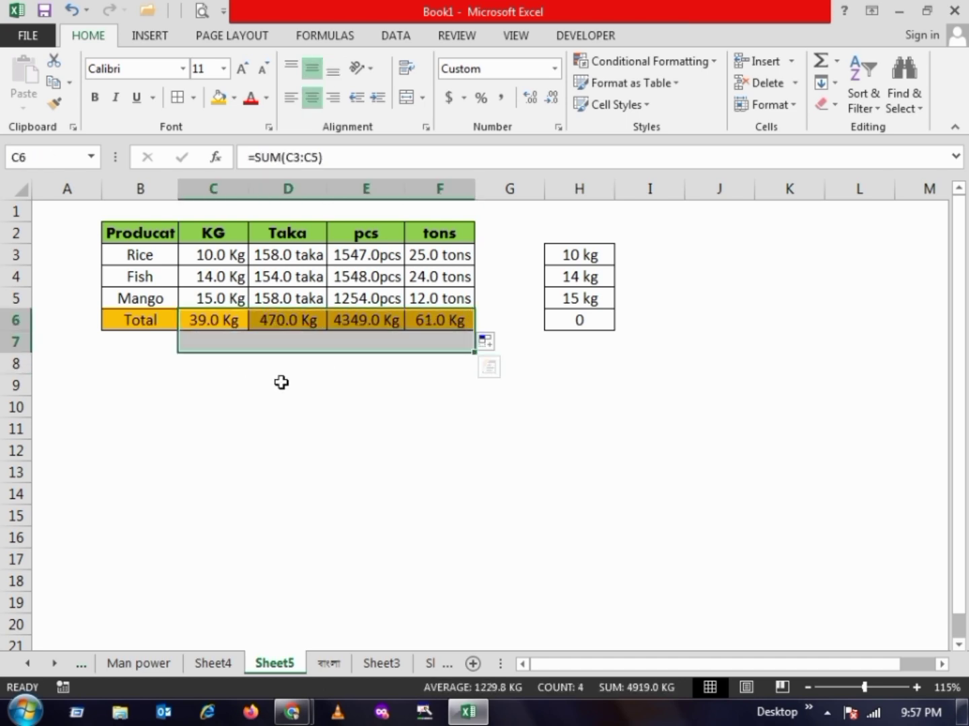
click(282, 382)
click(206, 346)
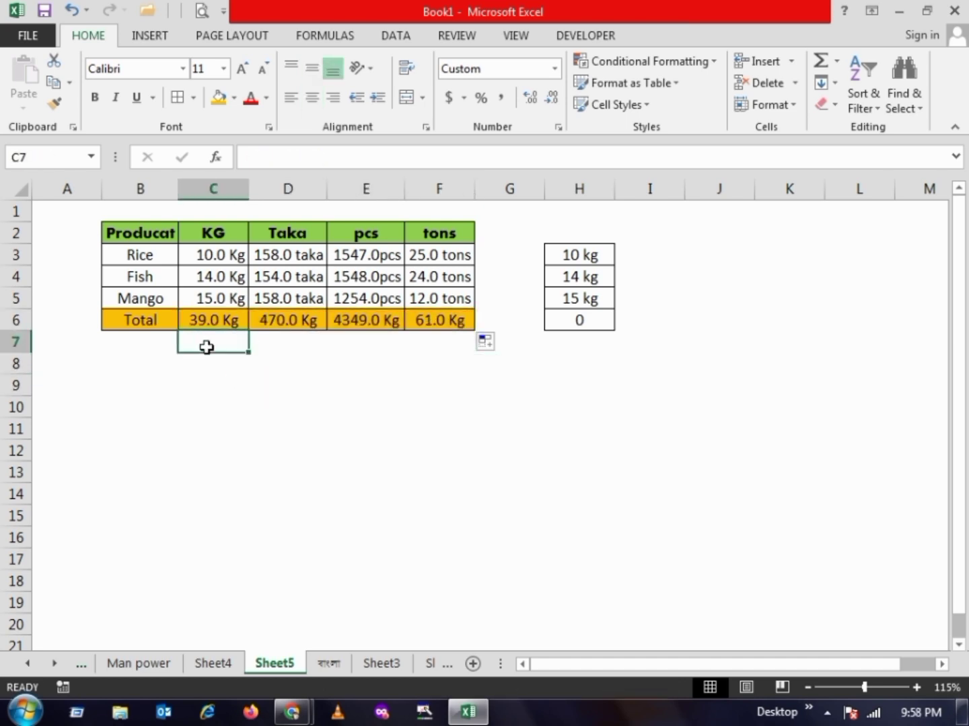
Step: Test the KG and Taka column formats by entering 21 in C10 and 251 in D10
click(214, 189)
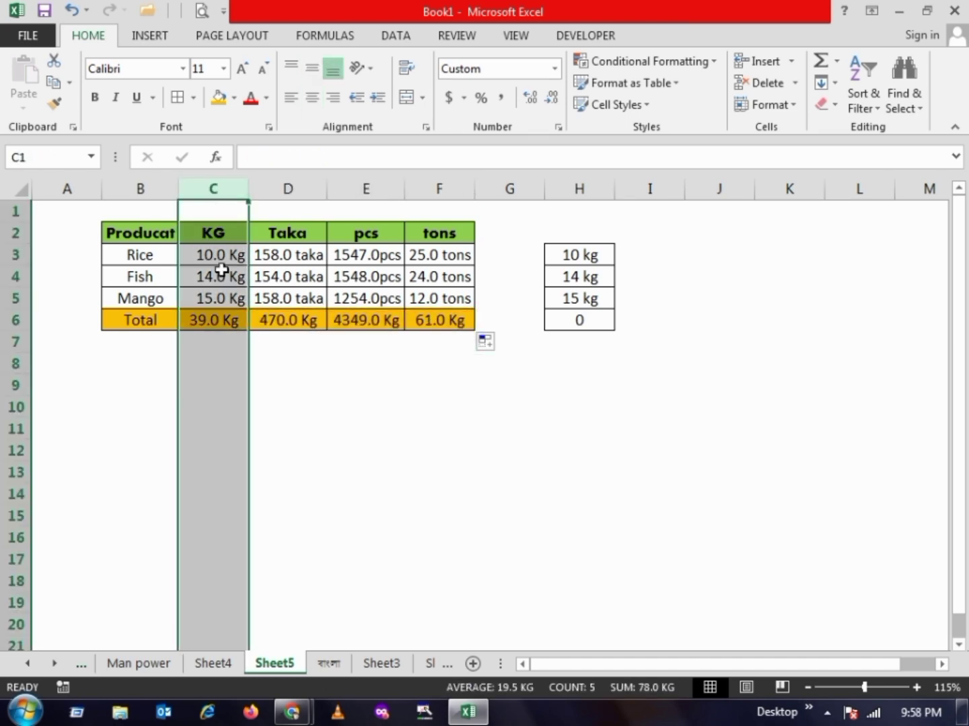
click(209, 414)
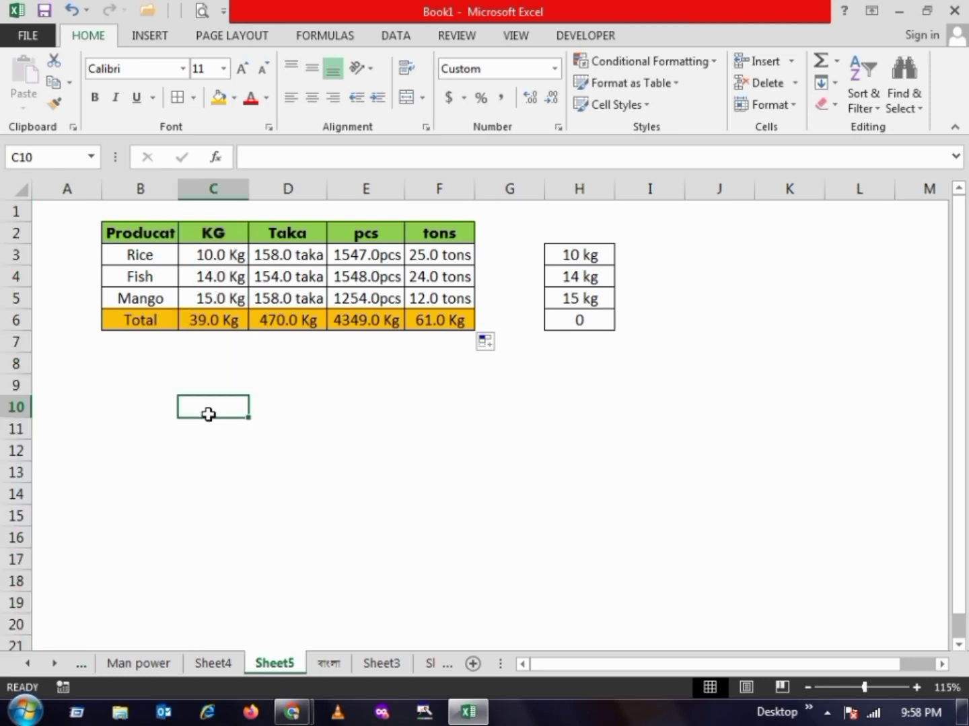
text(21)
key(Return)
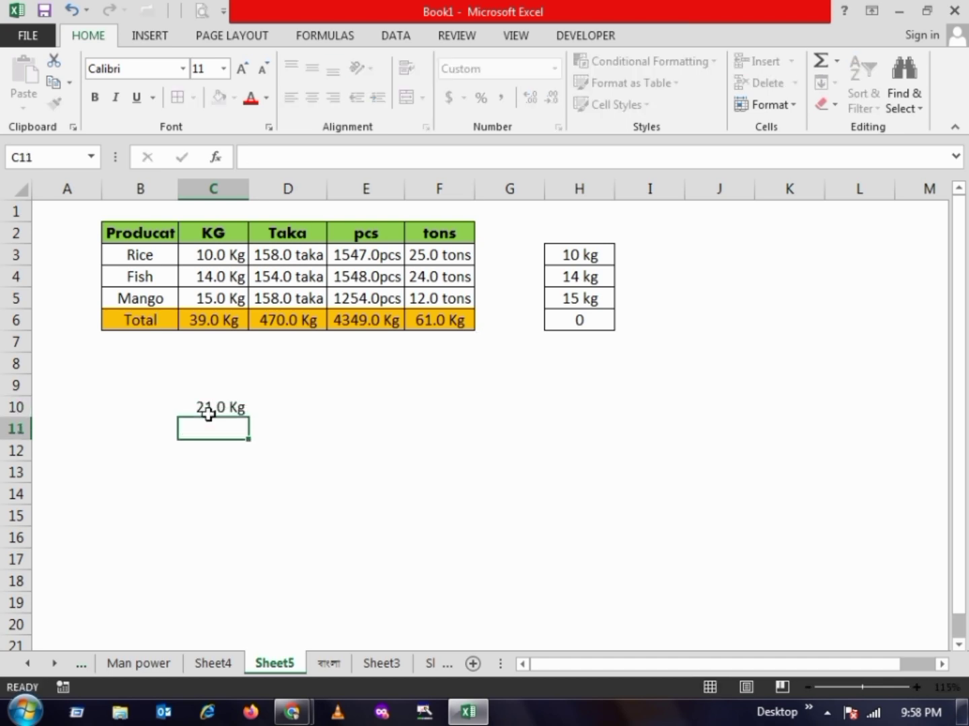
click(208, 415)
key(Right)
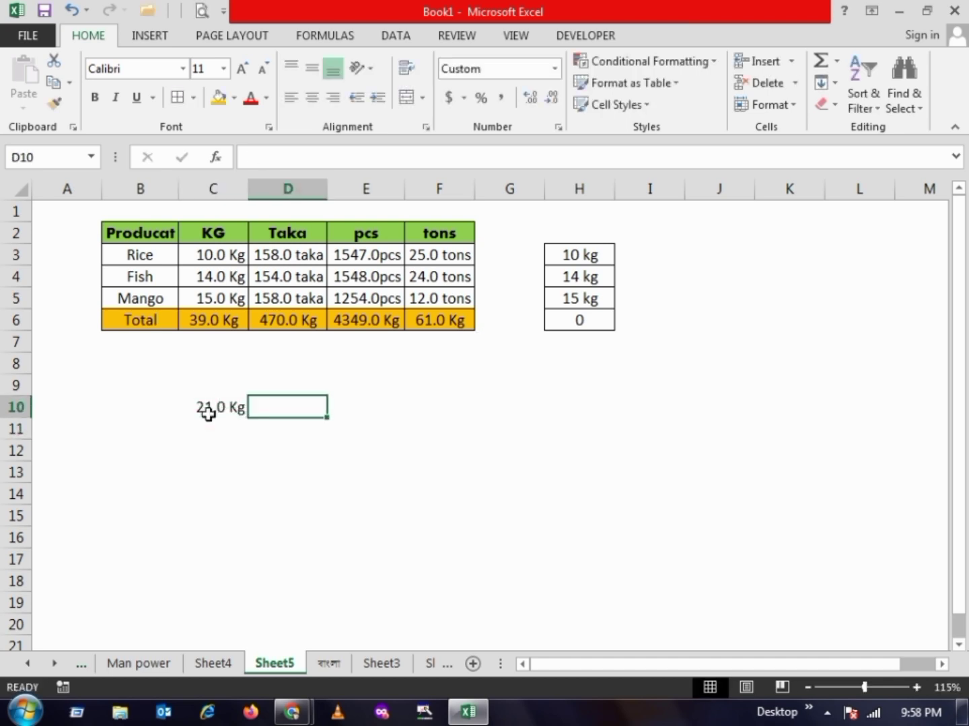
text(251)
key(Return)
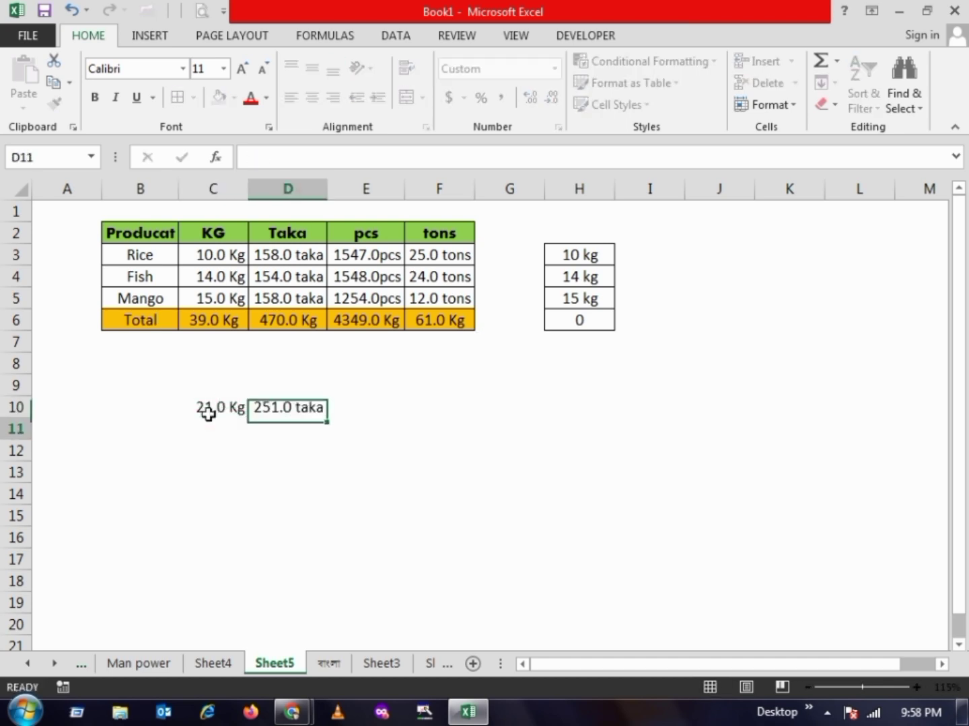
Step: Test the pcs and tons column formats by entering 1254 in E10 and 12 in F10
key(Up)
key(Right)
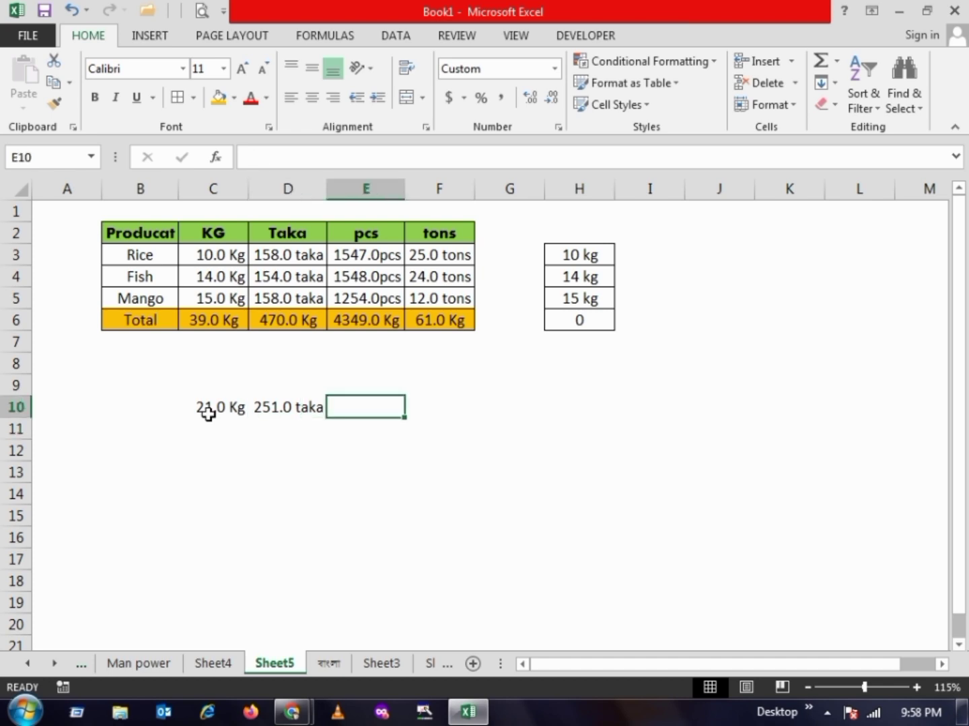
text(1254)
key(Return)
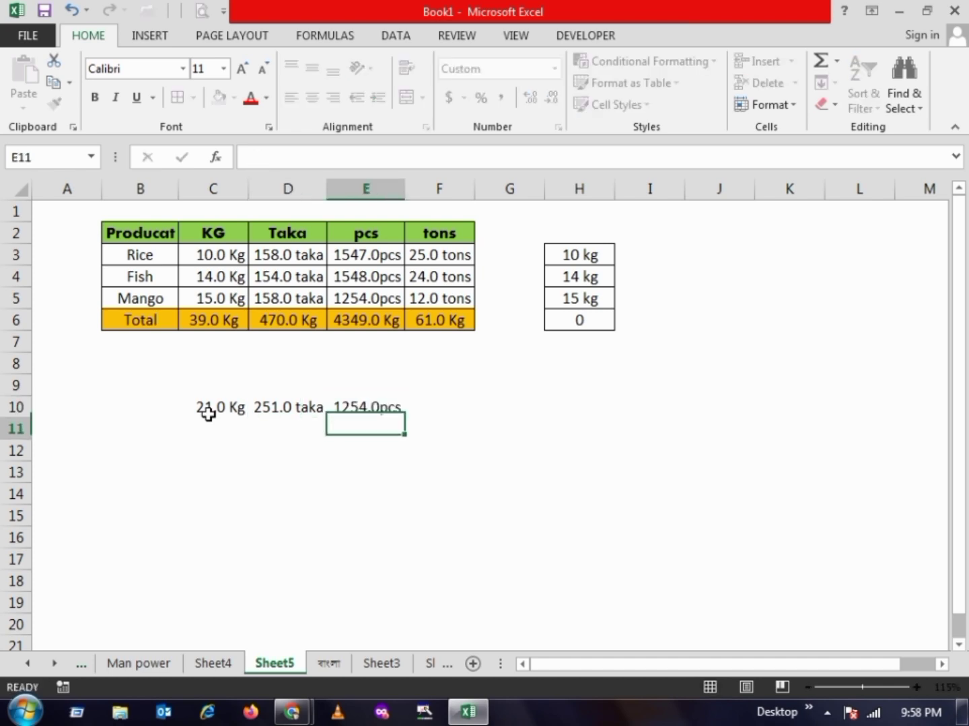
key(Up)
key(Right)
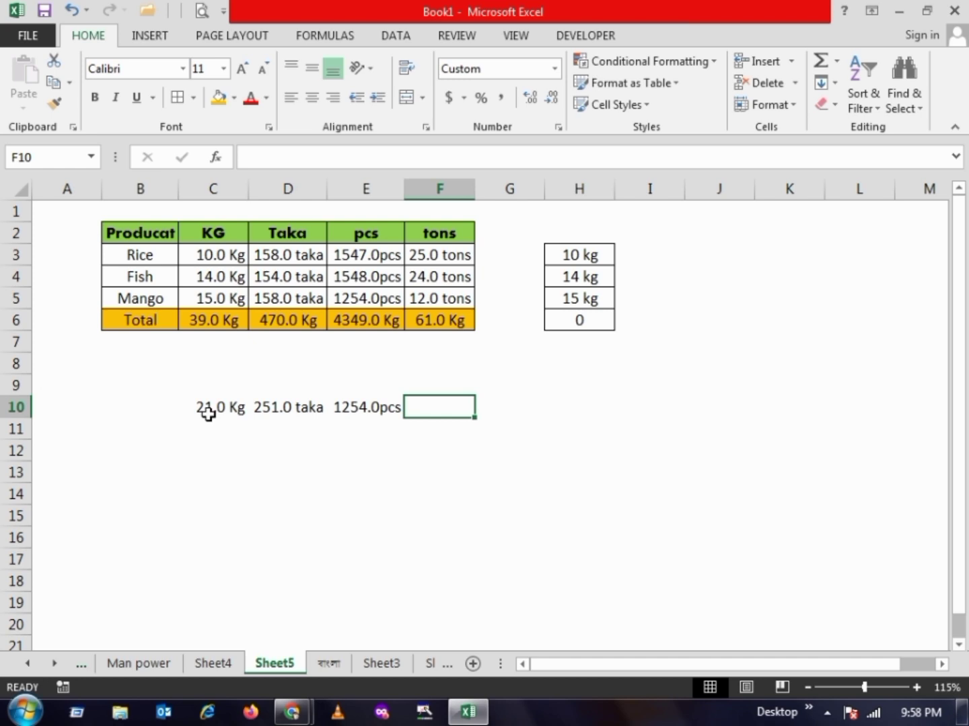
text(12)
key(Return)
key(Up)
key(shift+Left)
key(shift+Left)
key(shift+Left)
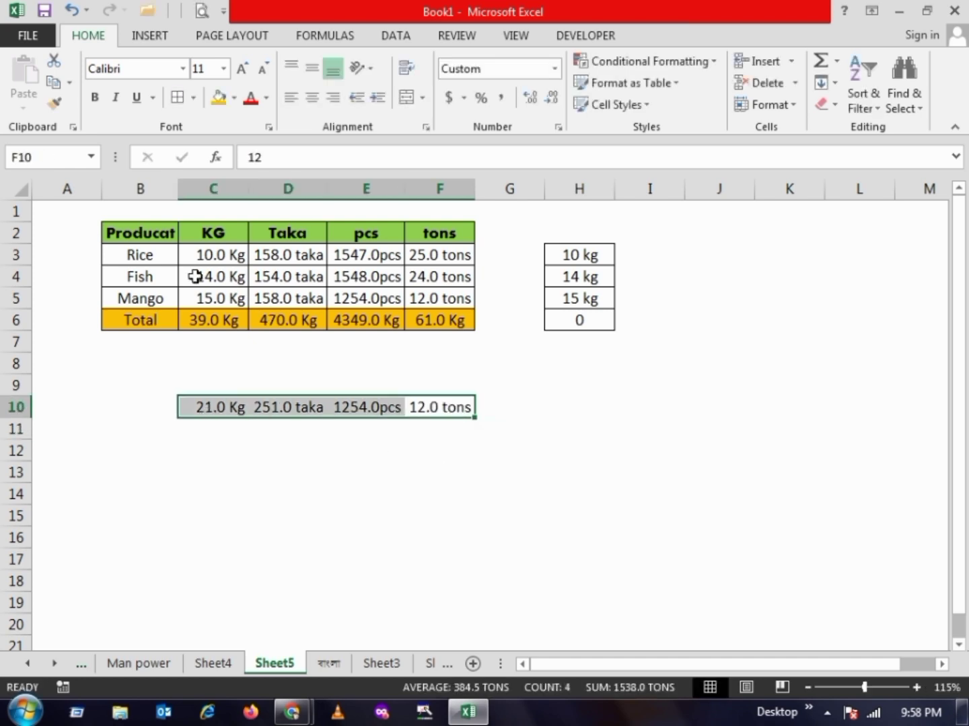
Step: Enter 251 in G10, outside the unit-formatted columns C to F, for comparison
drag(201, 183, 420, 186)
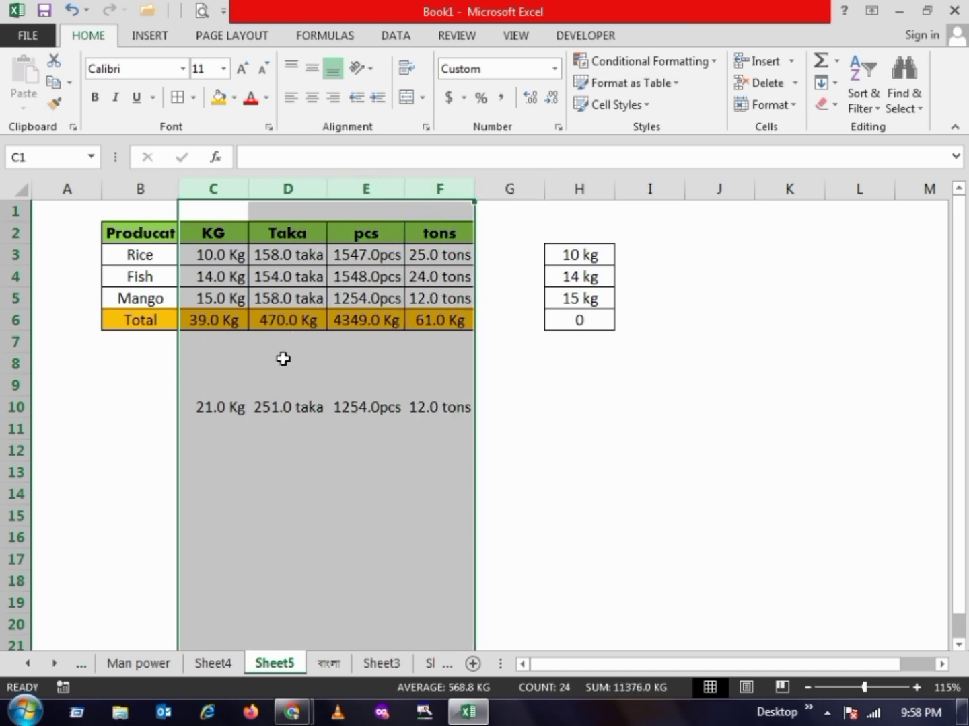
click(267, 444)
drag(227, 424, 296, 407)
click(528, 410)
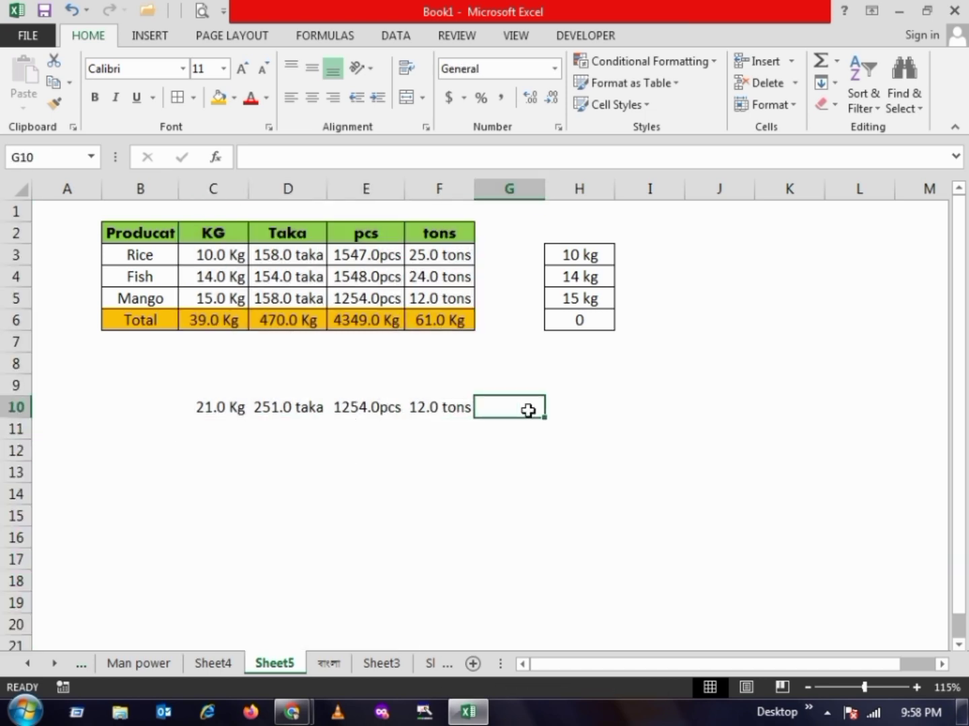
text(251)
key(Return)
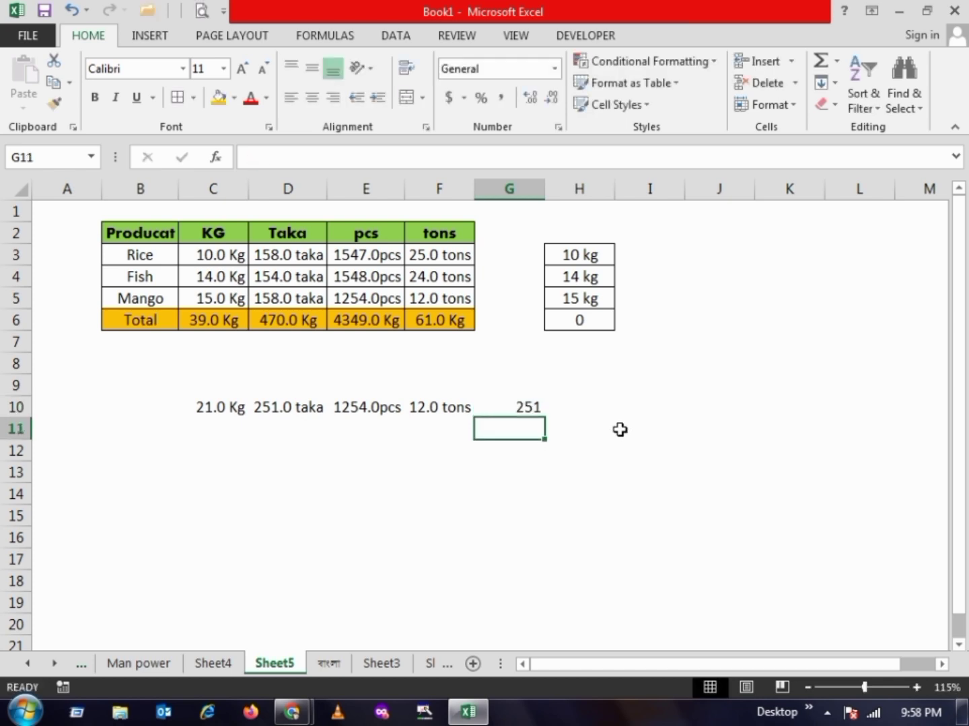
Step: Compare the row 10 entries and their column formats across unformatted column G and unit-formatted columns C to F
key(Up)
key(ctrl+space)
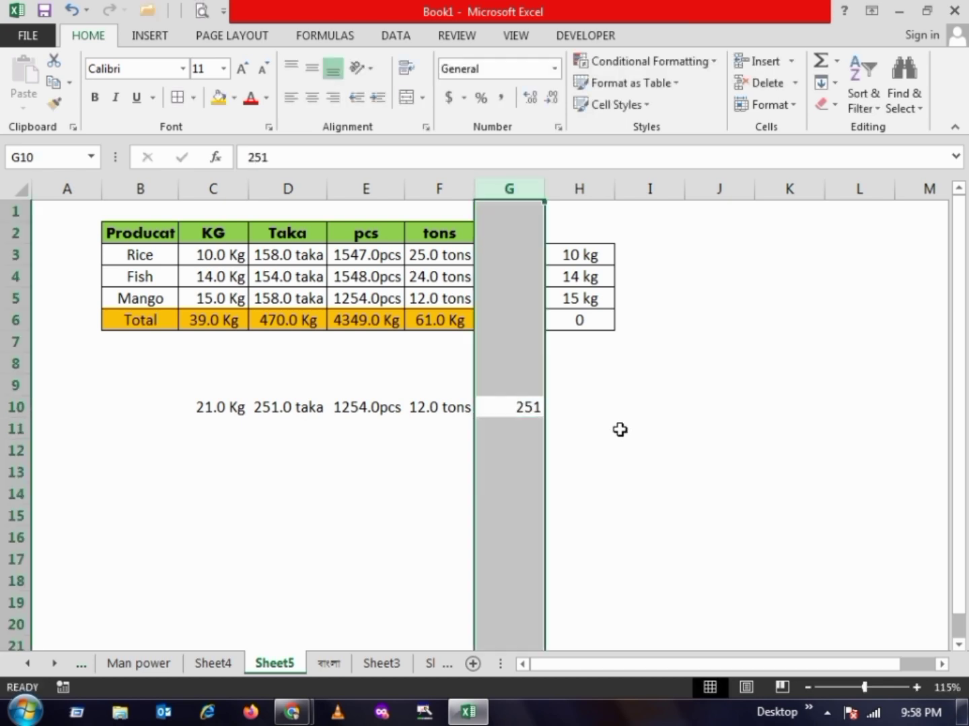
key(Left)
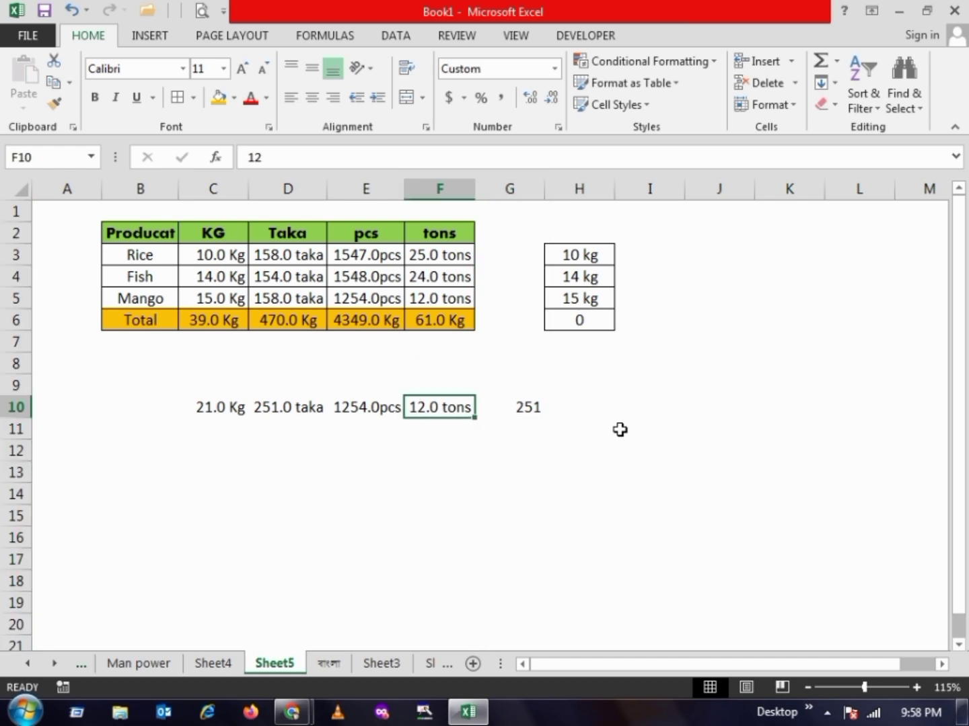
key(ctrl+space)
key(Left)
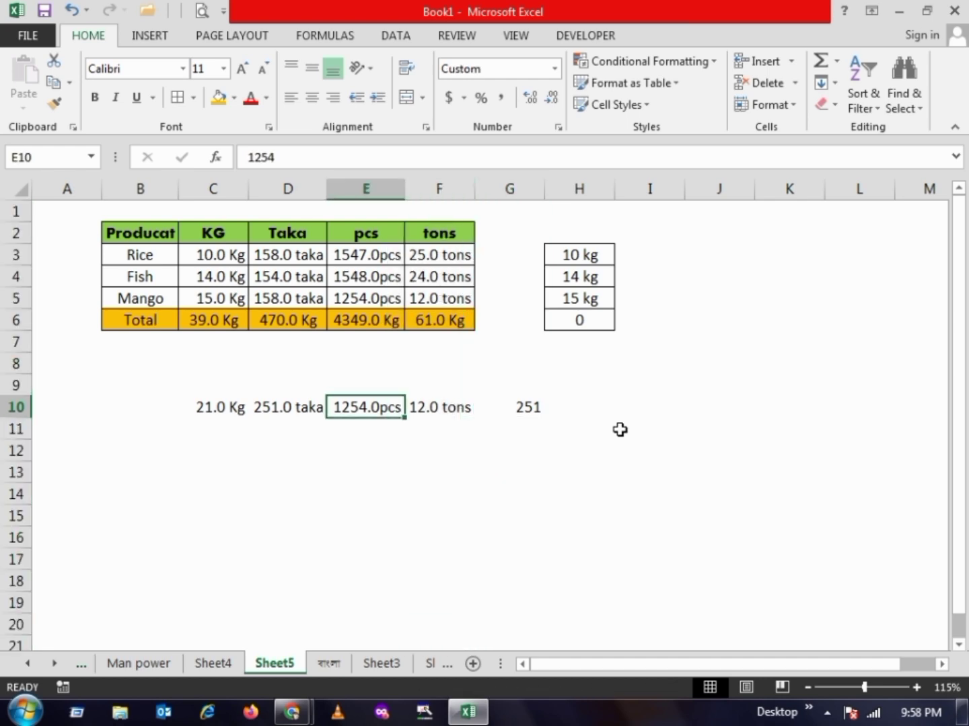
key(Left)
key(Left)
key(ctrl+space)
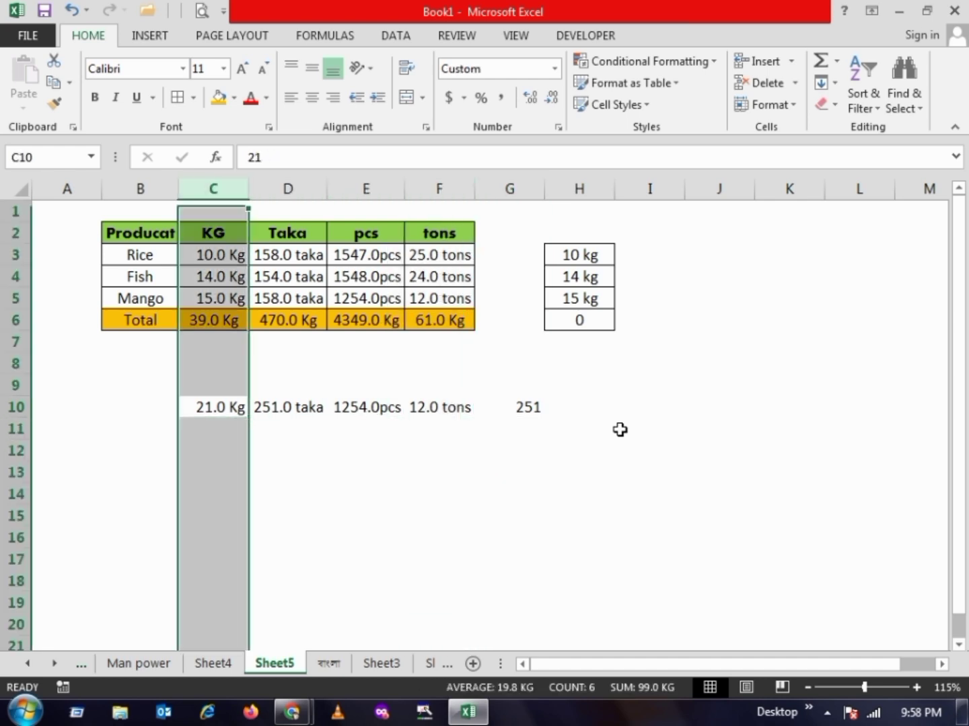
click(308, 434)
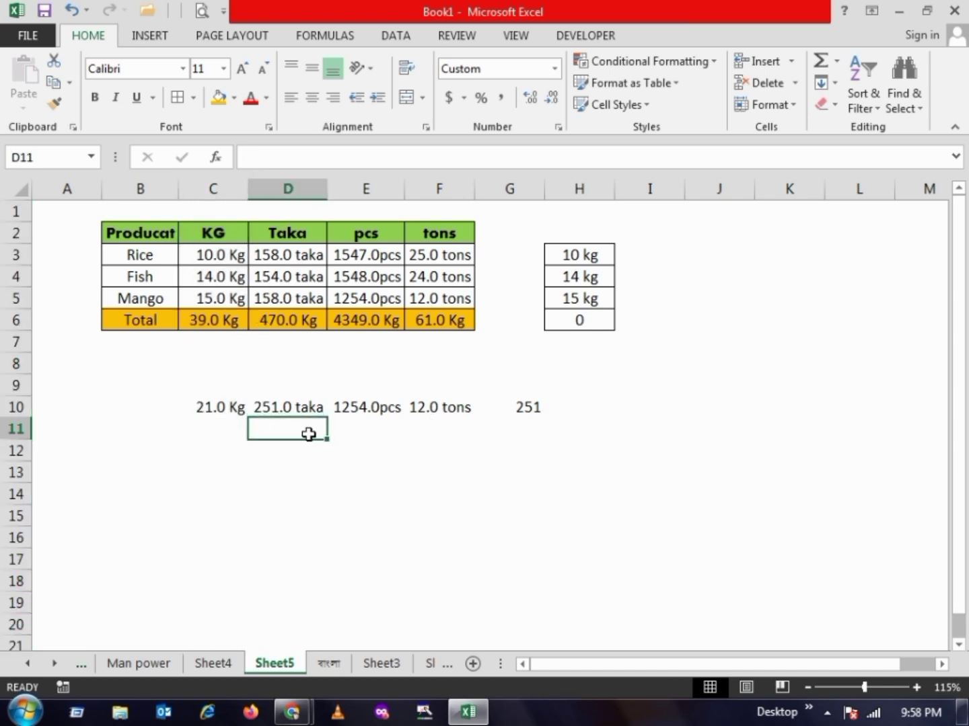
click(375, 412)
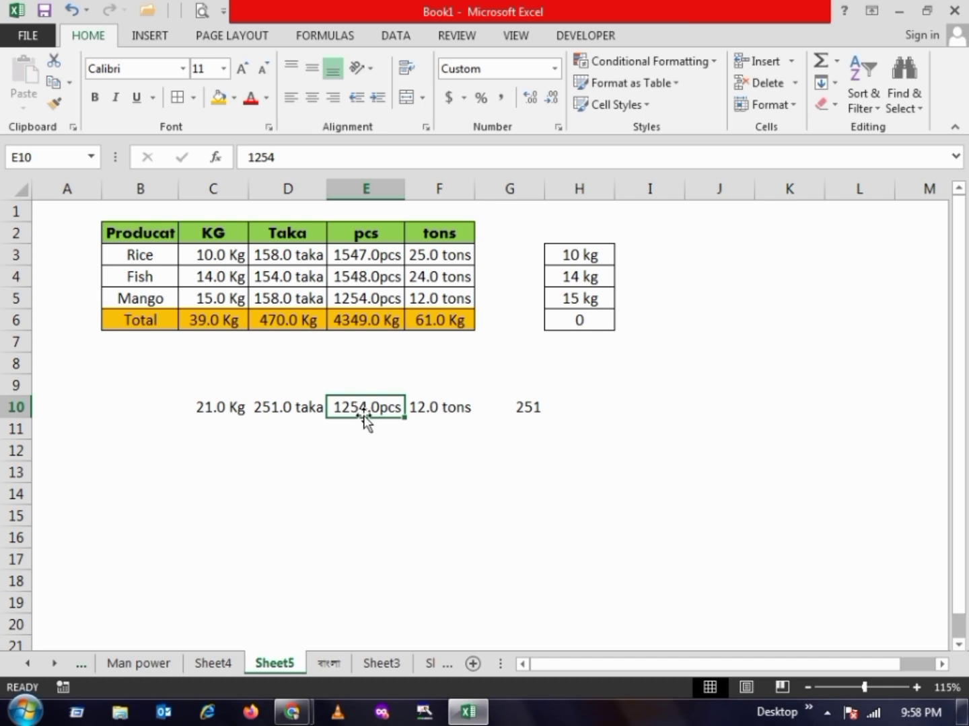
drag(213, 407, 439, 407)
Step: Minimize all open windows to show the Windows desktop
click(963, 713)
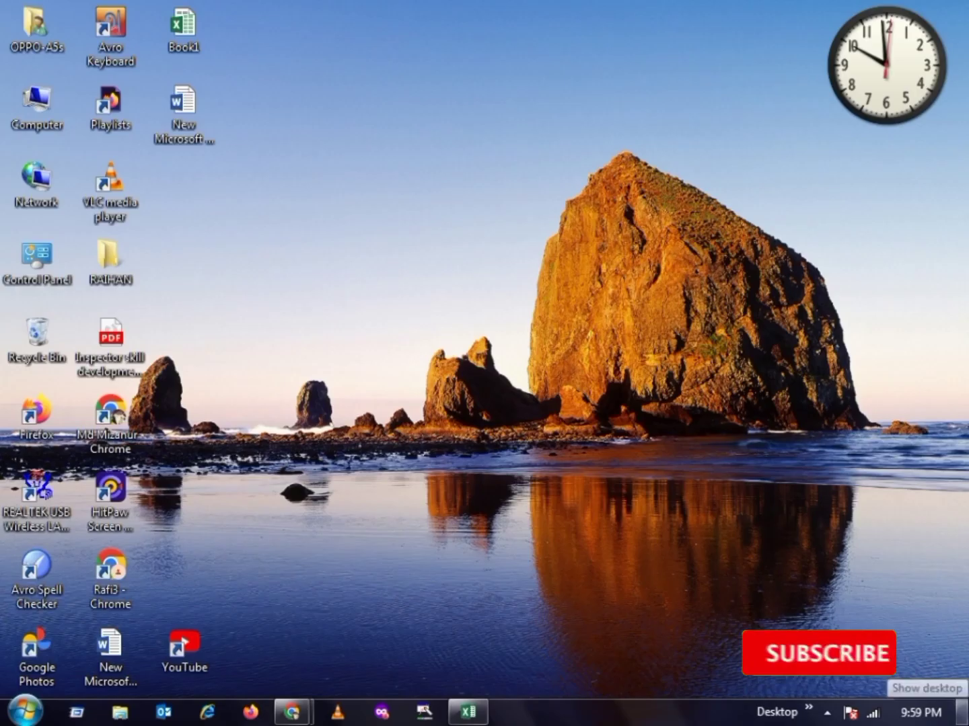
right_click(288, 258)
click(362, 340)
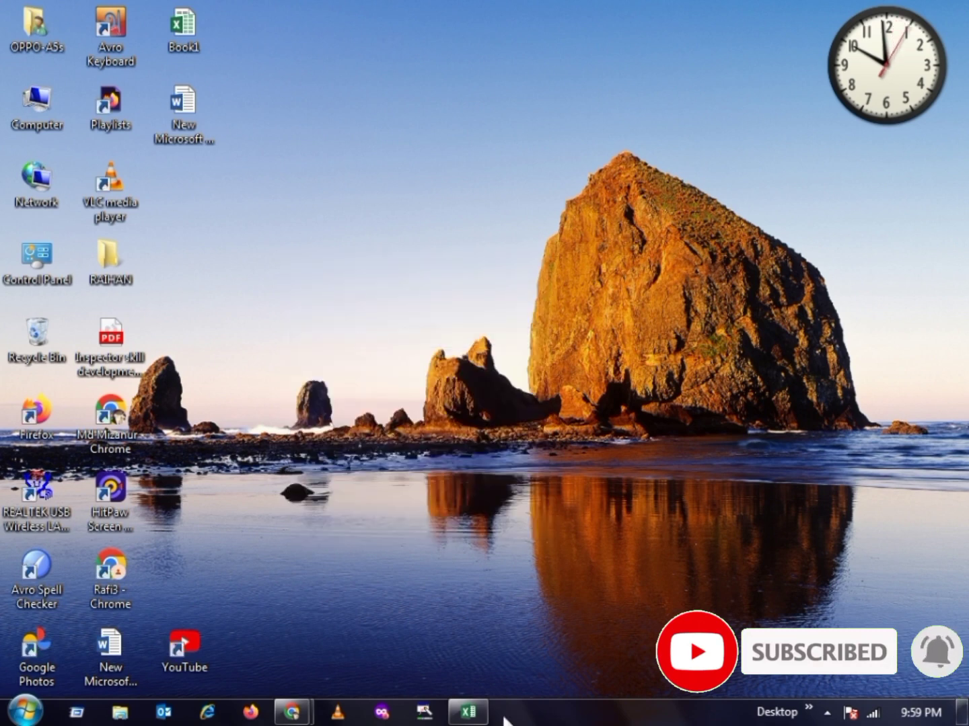